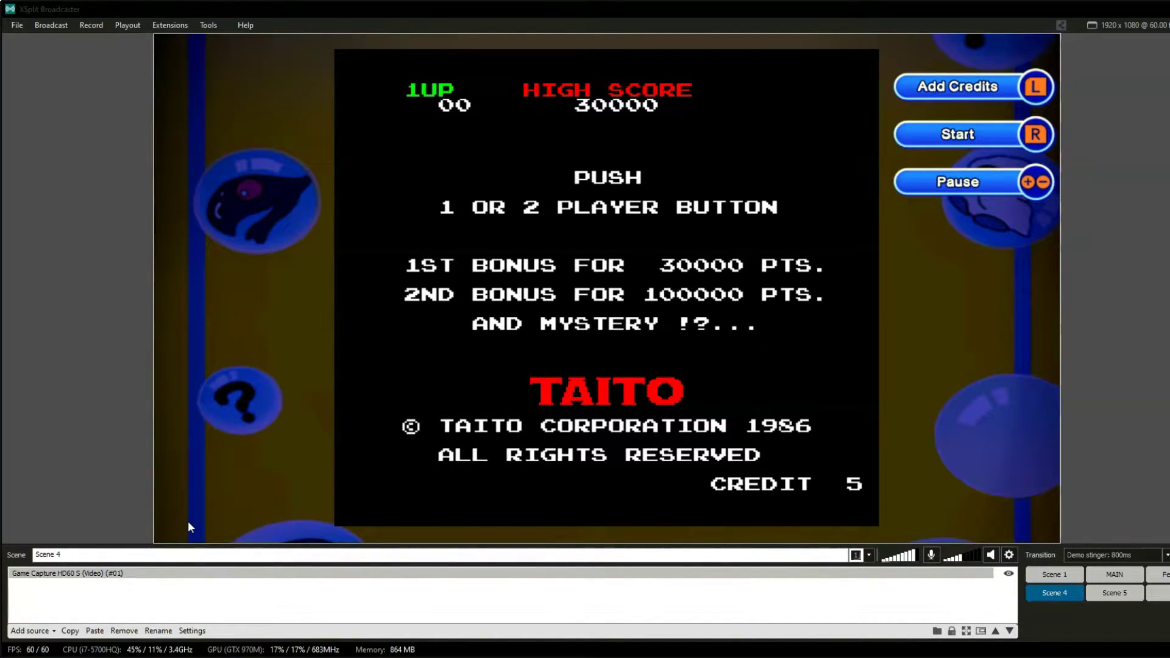
Add the Logitech BRIO webcam as a video device source to Scene 4
click(94, 574)
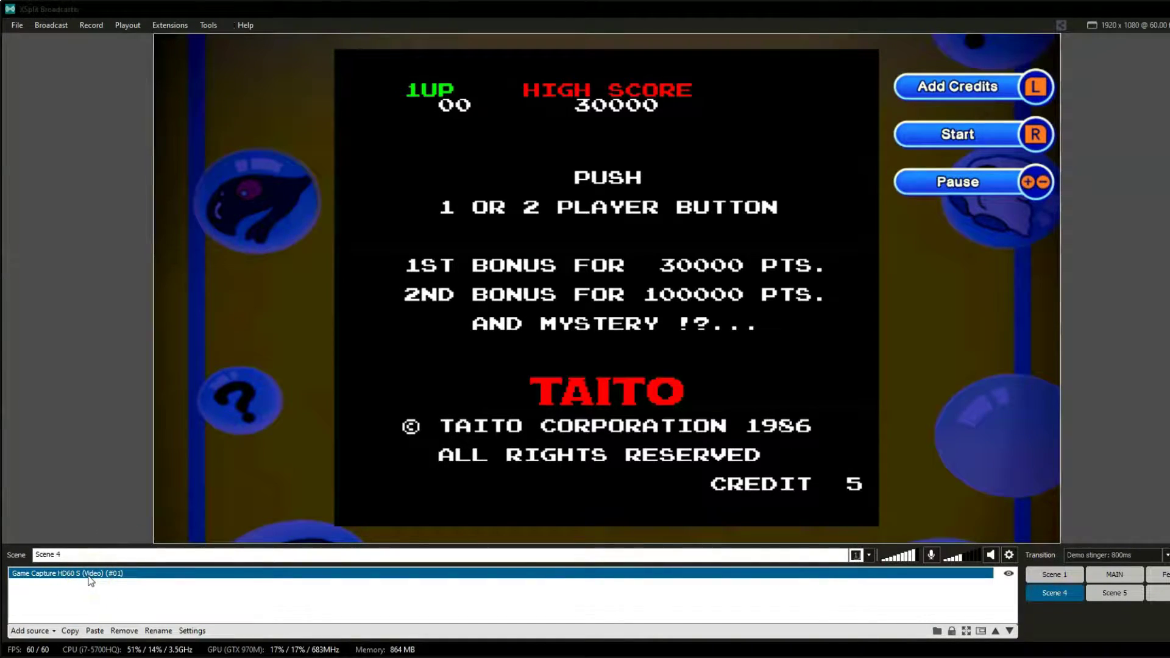
click(88, 576)
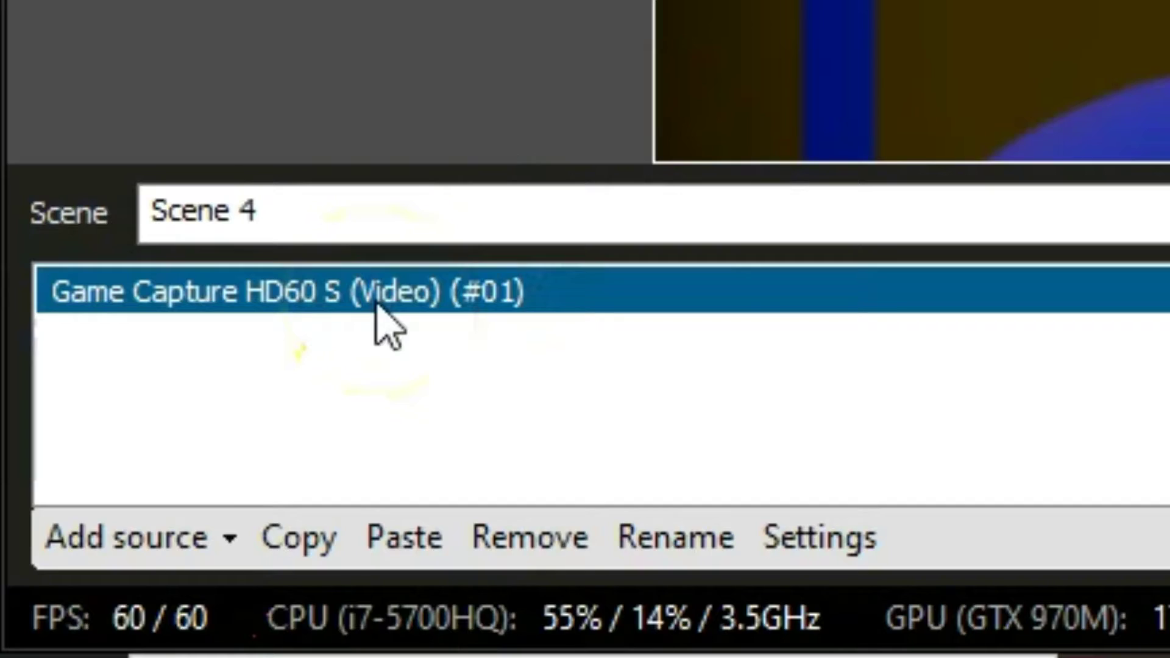
click(224, 538)
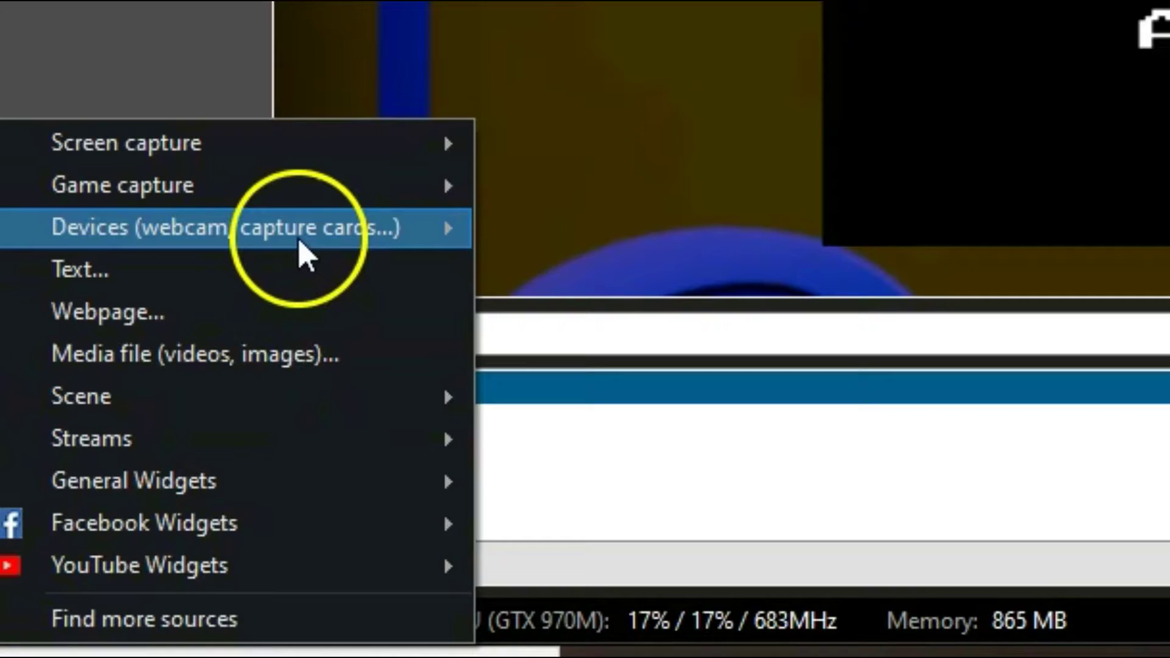
mouse_move(301, 243)
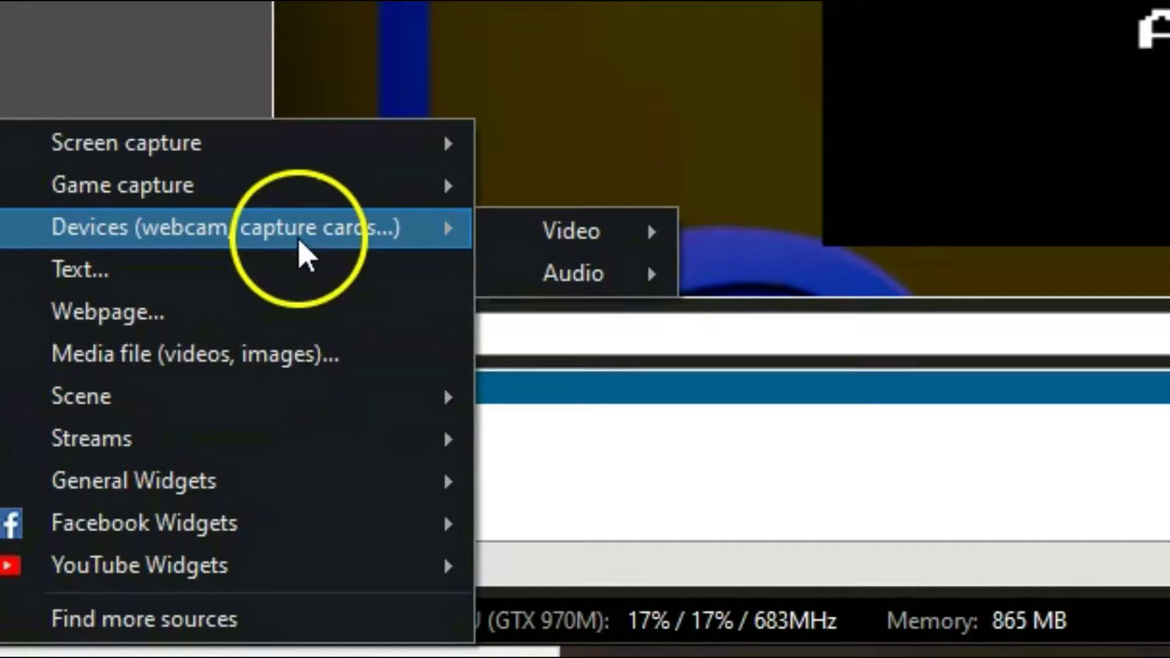
mouse_move(653, 239)
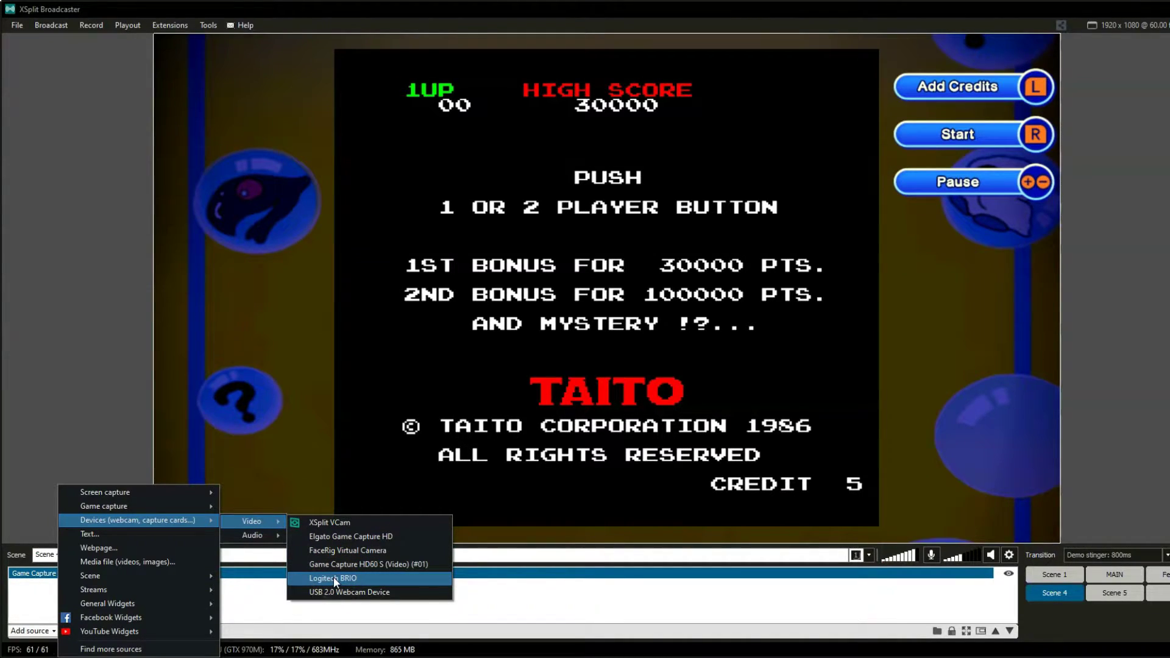
click(334, 576)
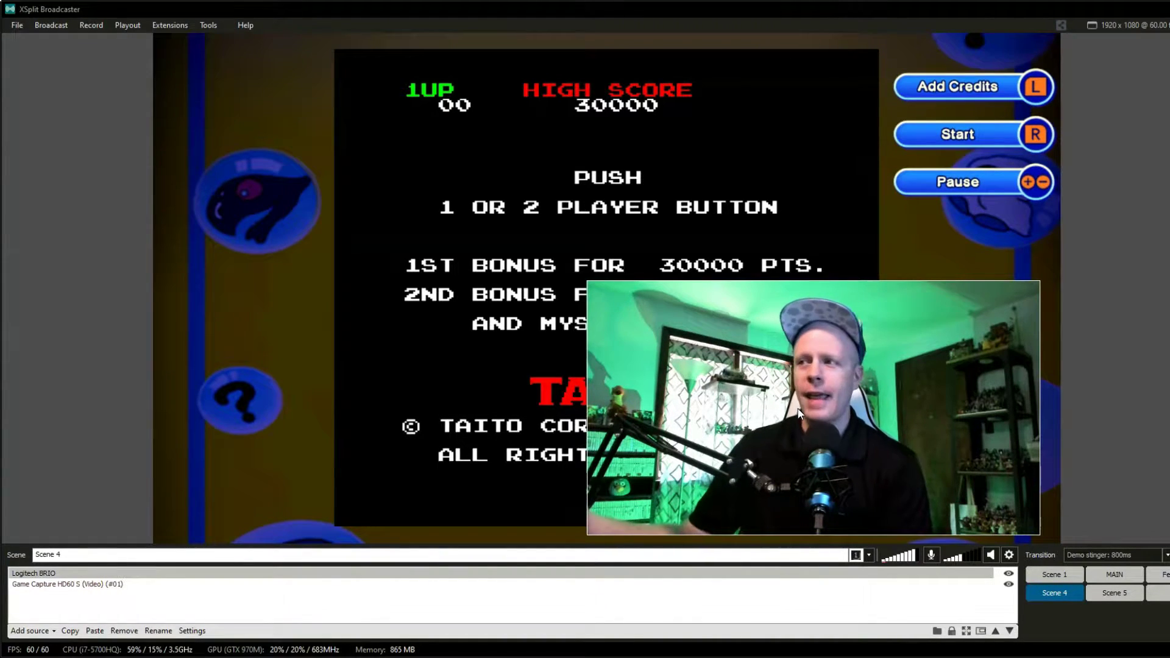
Shrink the webcam overlay to about 529x297 and place it in the upper-left corner of the scene
drag(799, 408, 370, 190)
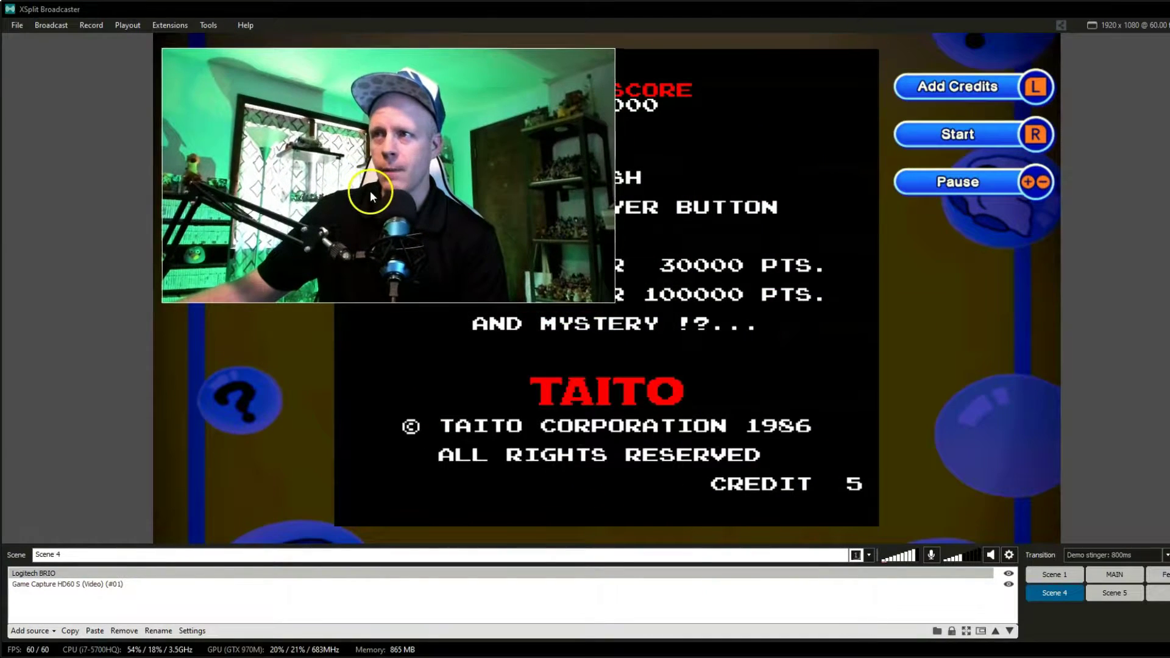
drag(612, 297, 384, 195)
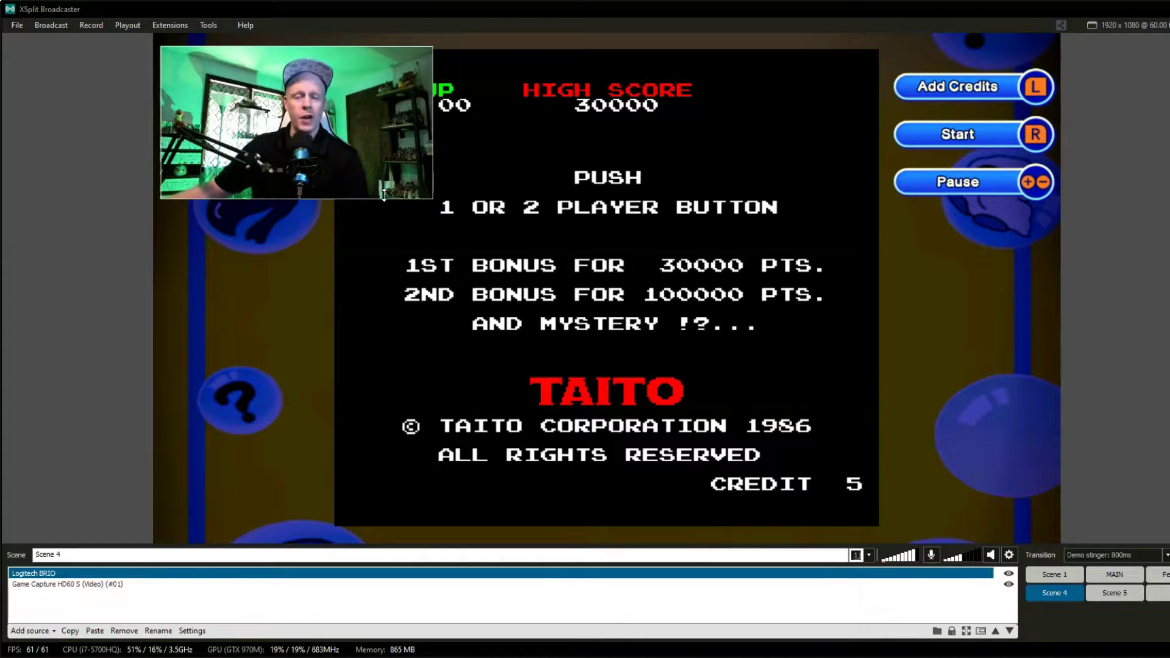
drag(379, 181, 791, 407)
click(799, 392)
drag(924, 456, 298, 113)
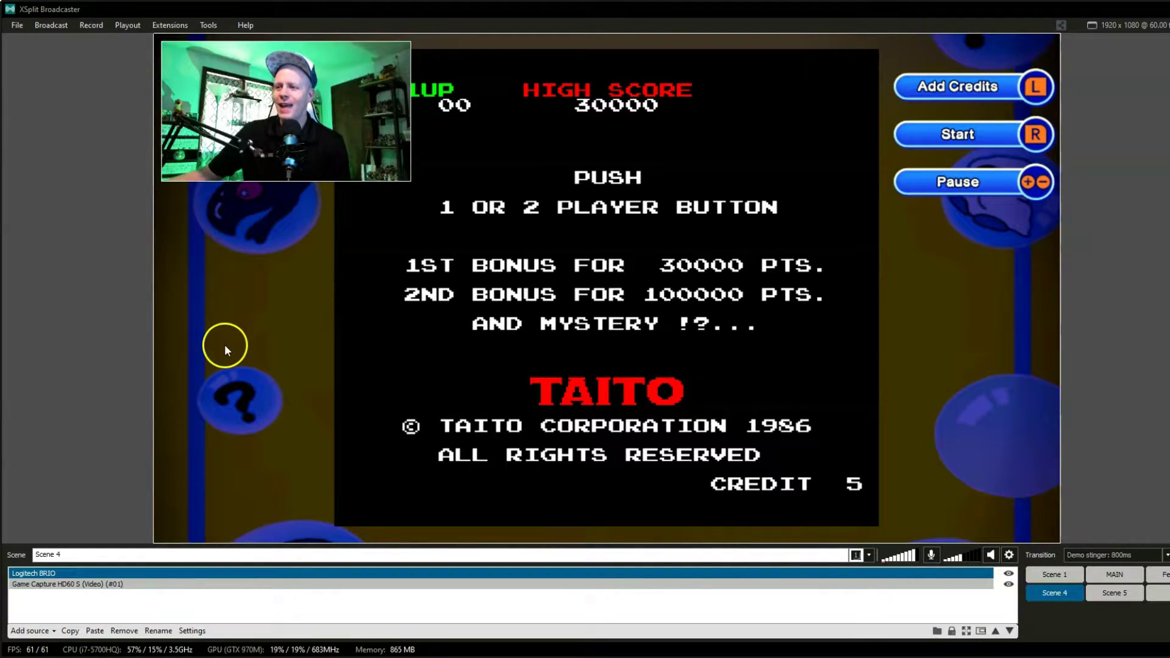
Open the Logitech BRIO source's settings and try the 65 field of view
click(63, 596)
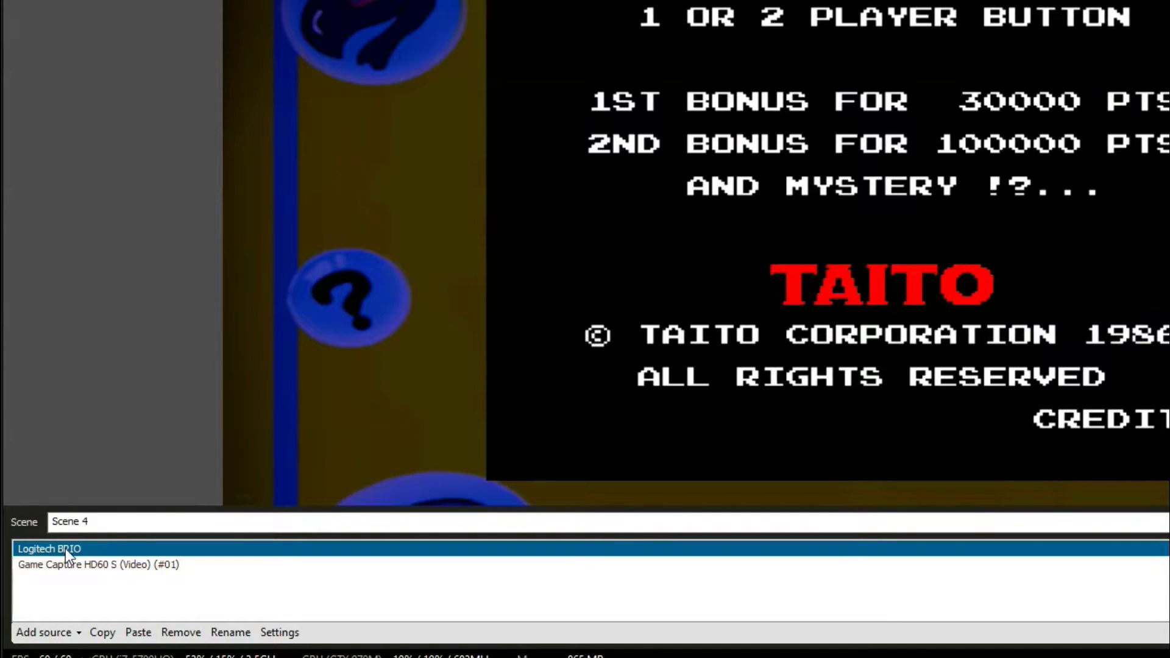
double_click(64, 548)
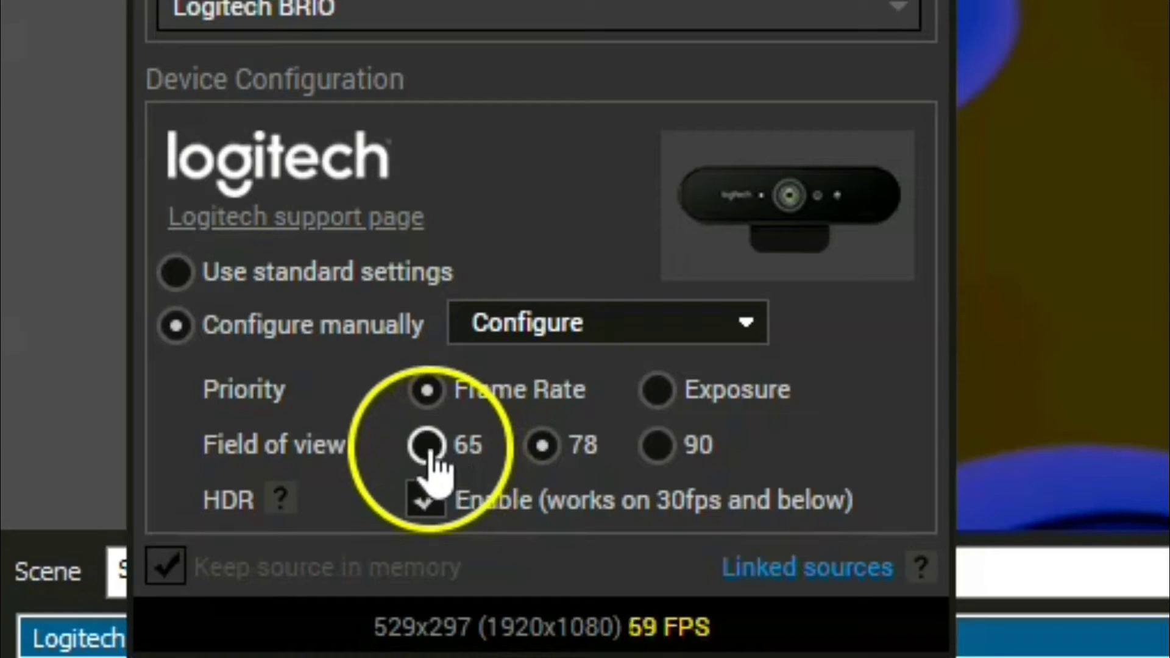
click(121, 521)
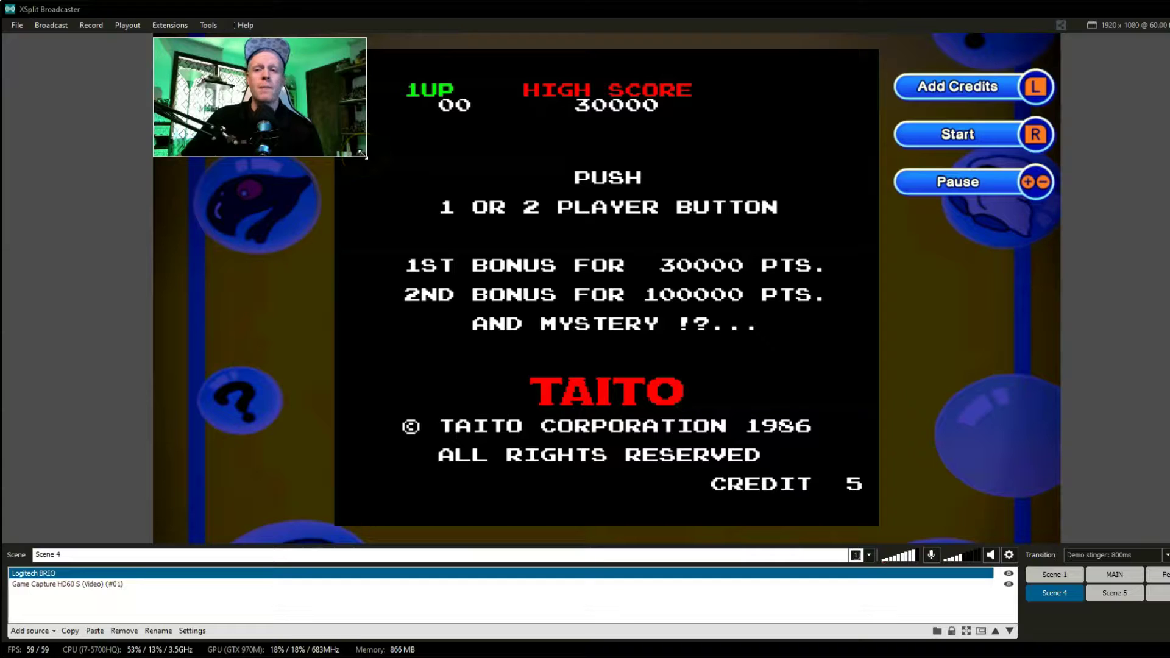
Try the webcam overlay at nearly full scene size and bring it back to about 524x295 near the scene's upper-left corner
drag(362, 155, 1047, 532)
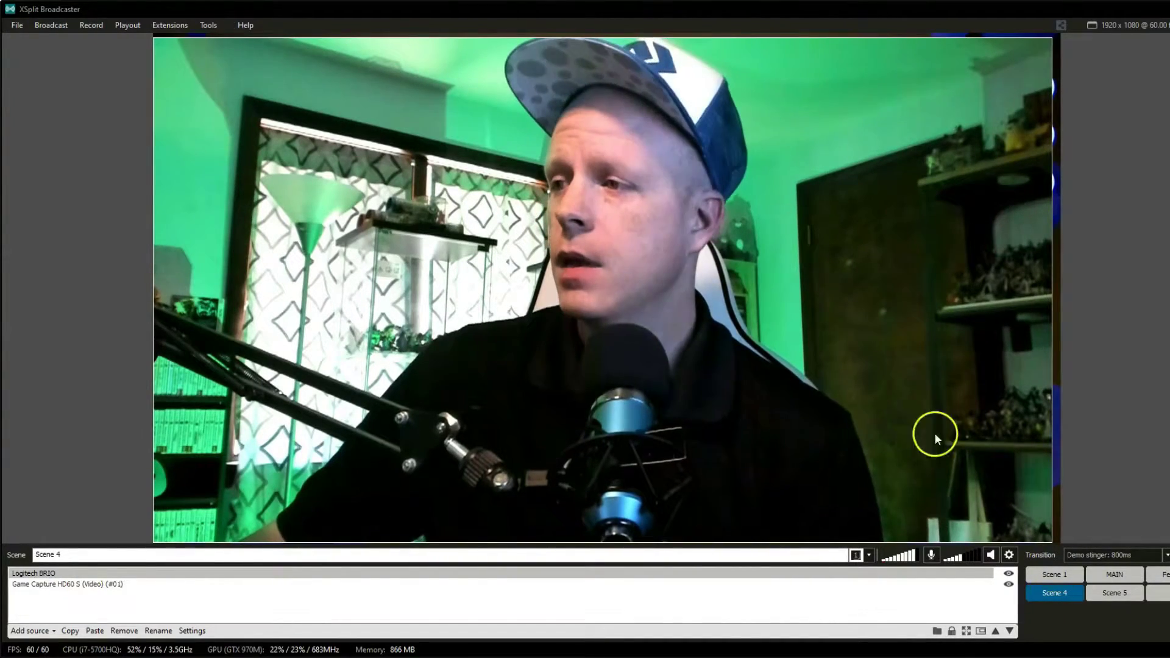
click(1043, 535)
drag(1049, 537, 232, 173)
drag(235, 127, 245, 135)
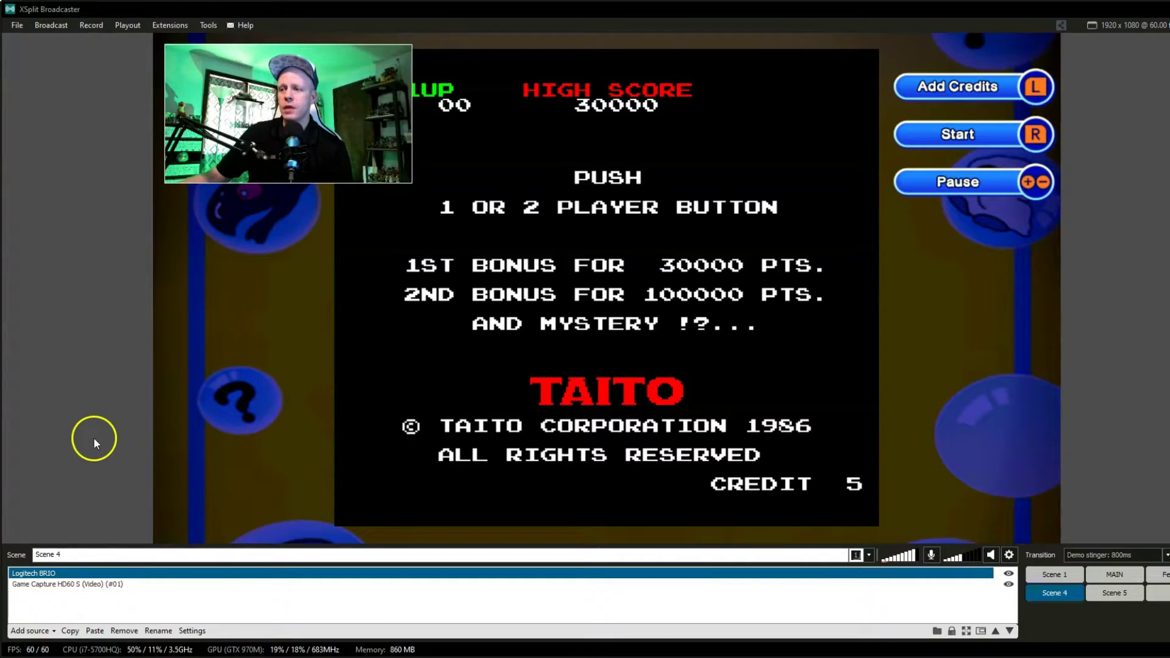
Compare the 65, 78 and 90 field-of-view options for the Logitech BRIO and set it to 78
double_click(47, 575)
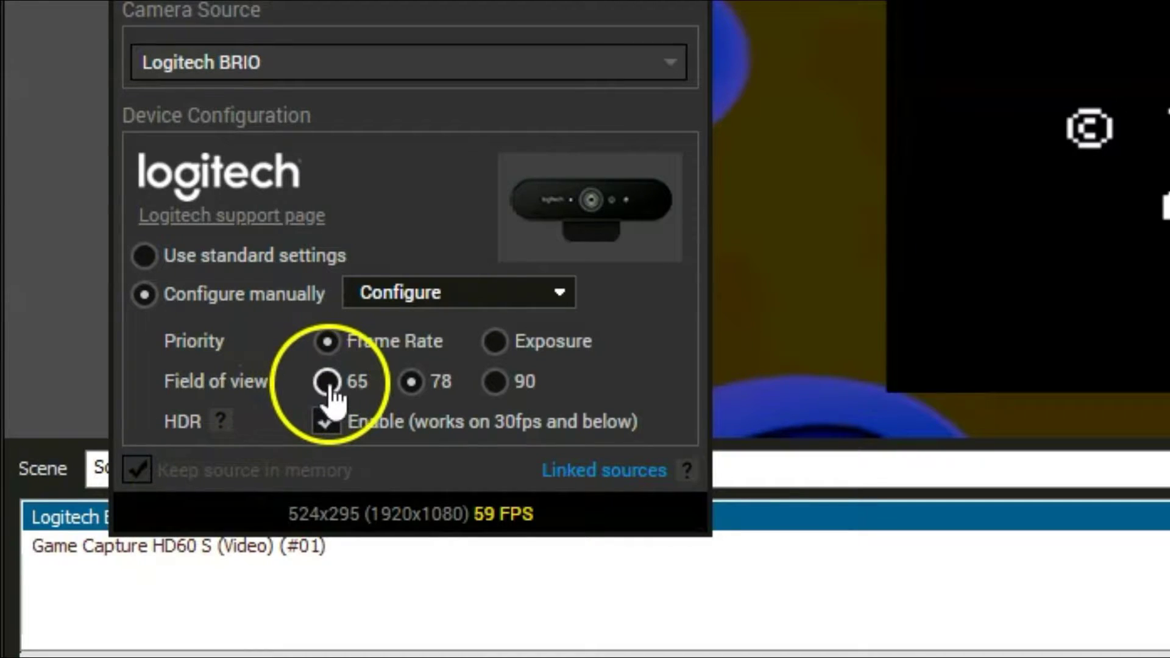
click(123, 523)
click(412, 381)
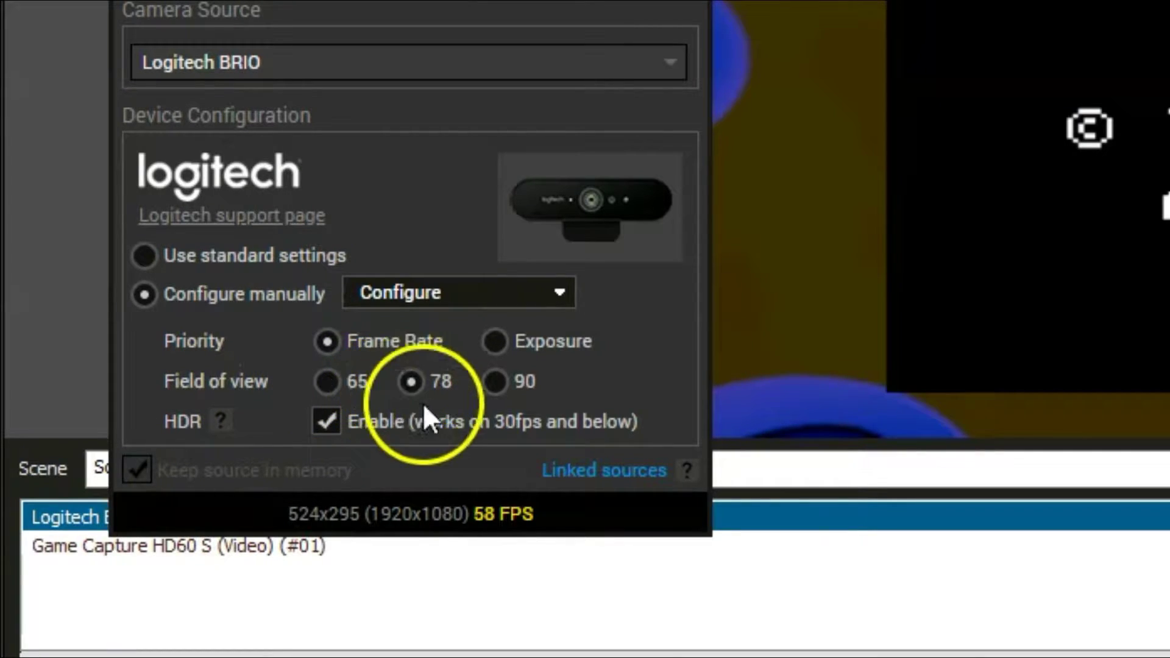
click(494, 381)
click(123, 523)
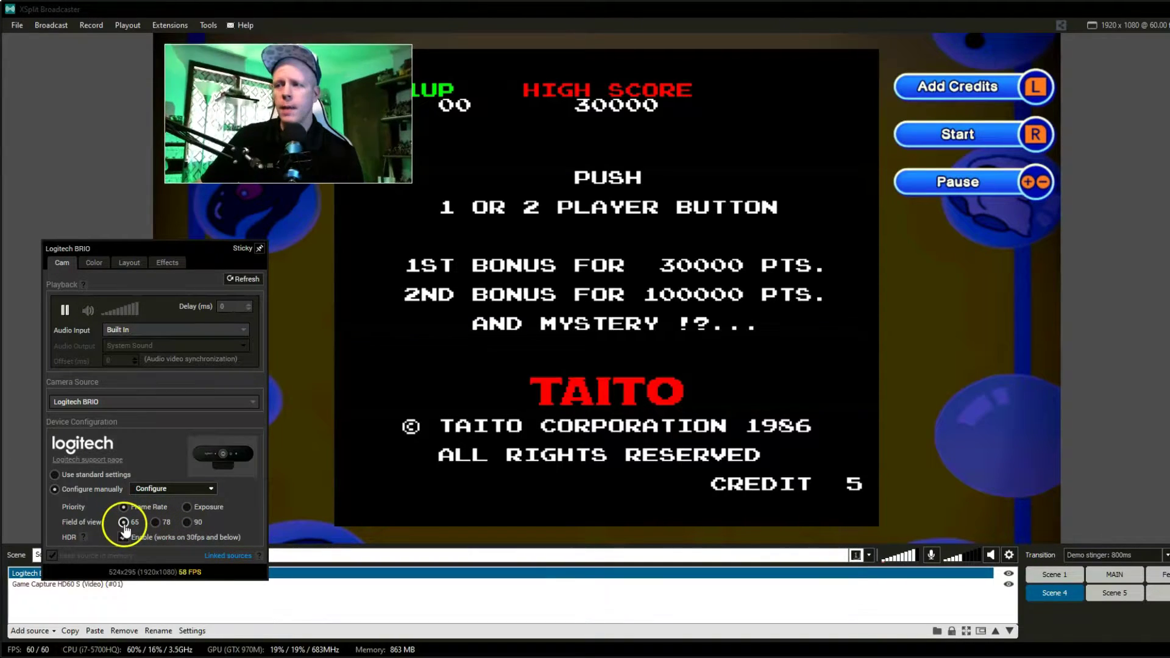
click(187, 522)
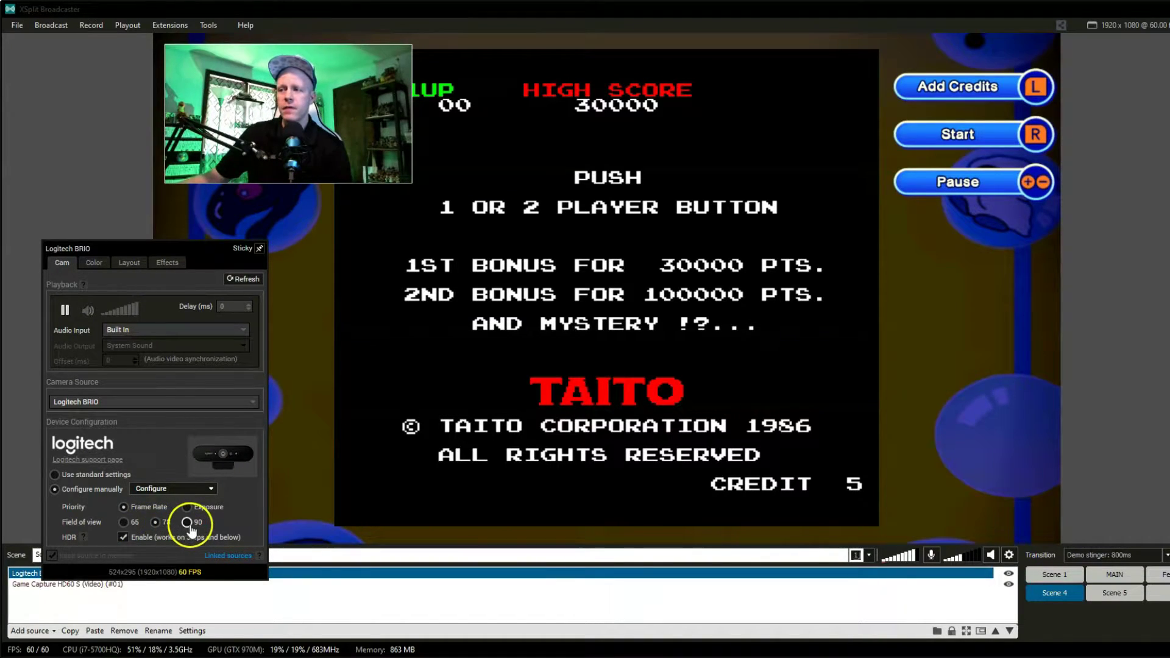
click(155, 523)
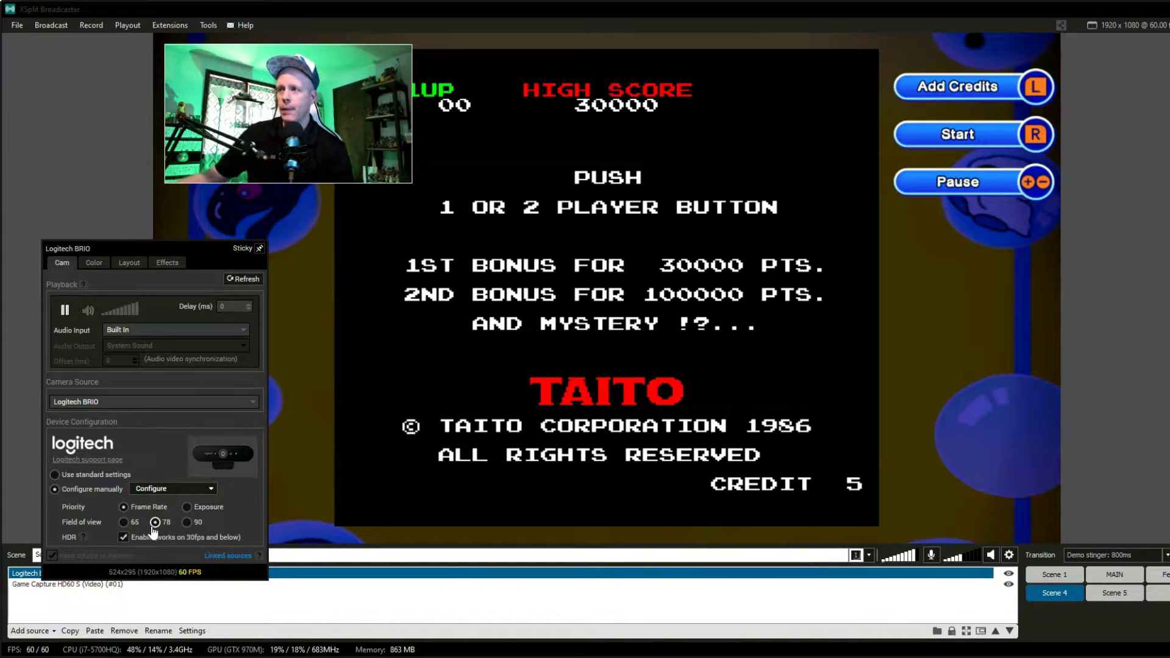
Set the webcam's video output size to 1920 x 1080 and apply it
click(212, 492)
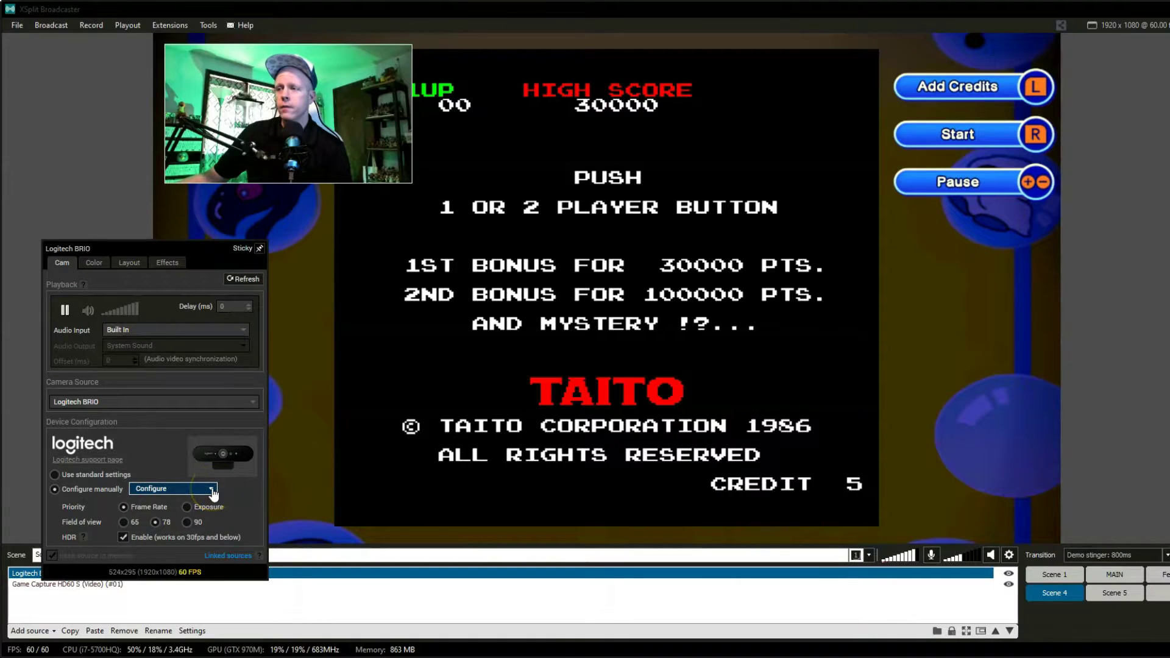
click(197, 501)
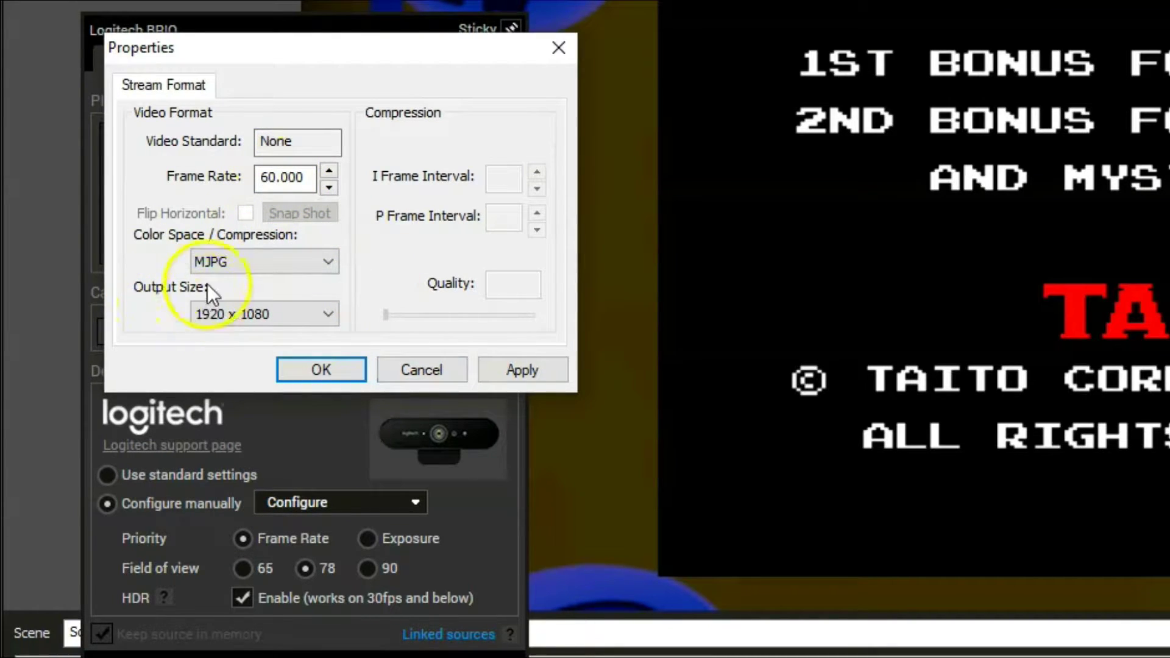
click(333, 313)
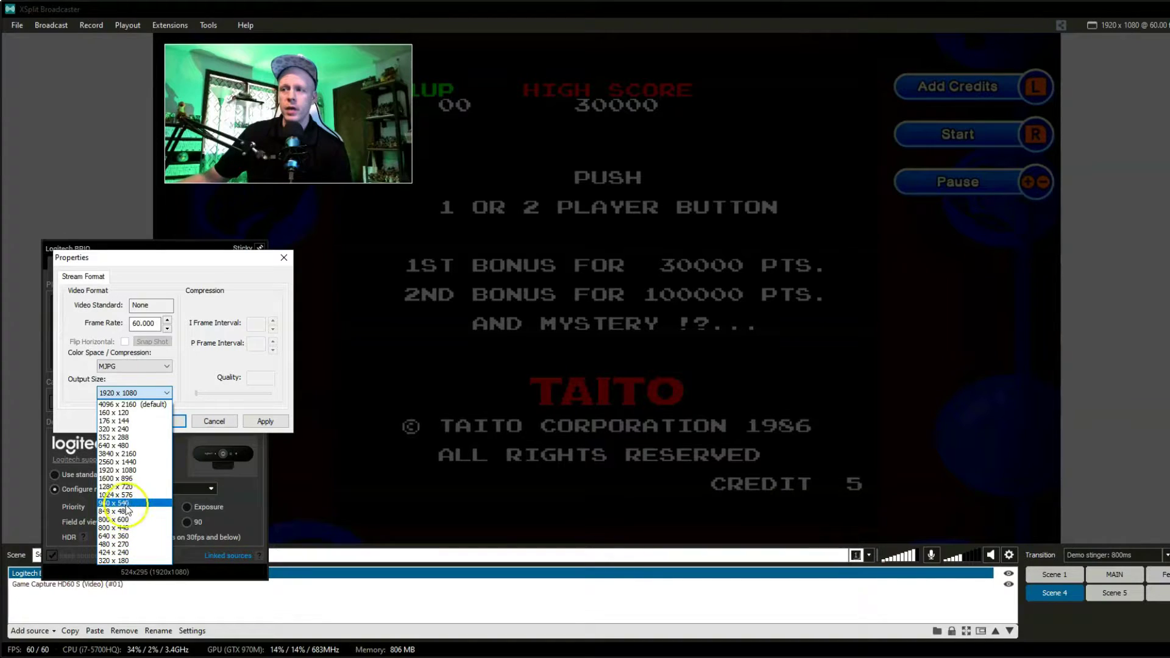
click(116, 470)
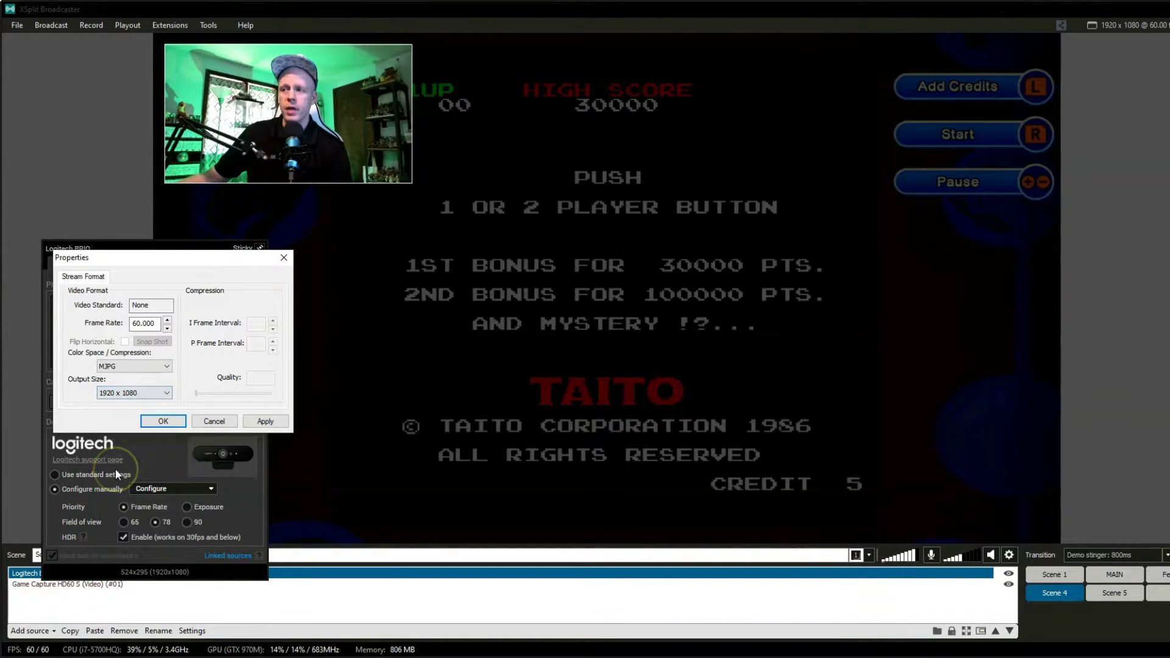
click(256, 422)
click(162, 421)
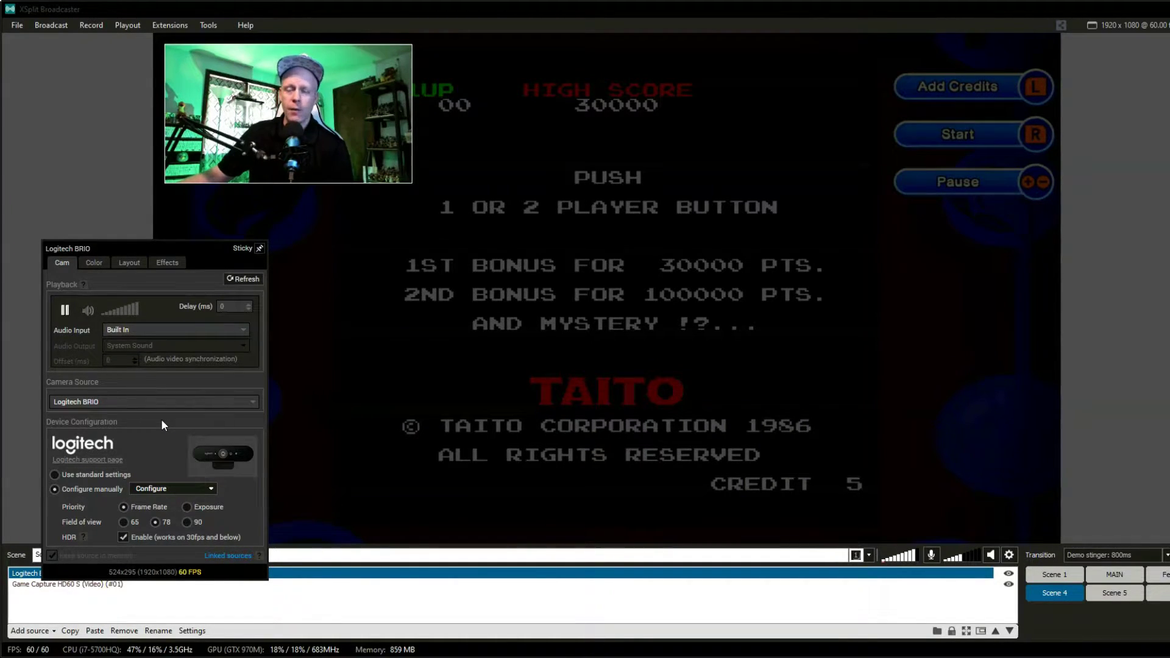
Try zoom levels of 177, 140 and 151 in the webcam's video input camera controls and return the zoom to 100
click(166, 451)
click(207, 489)
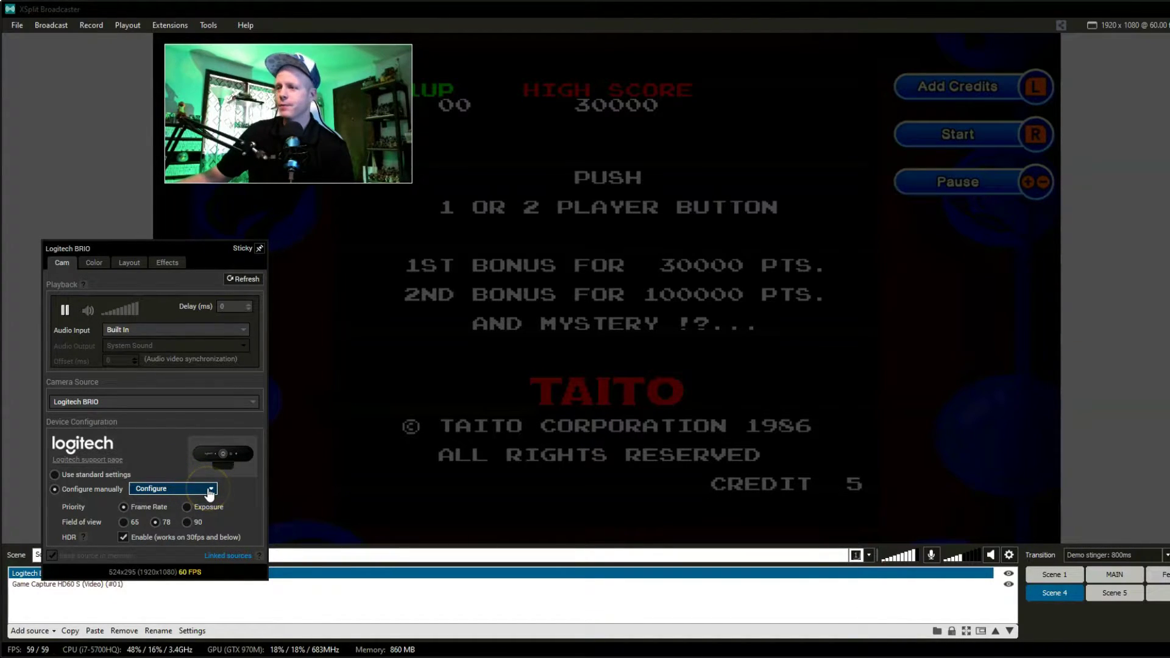
click(212, 489)
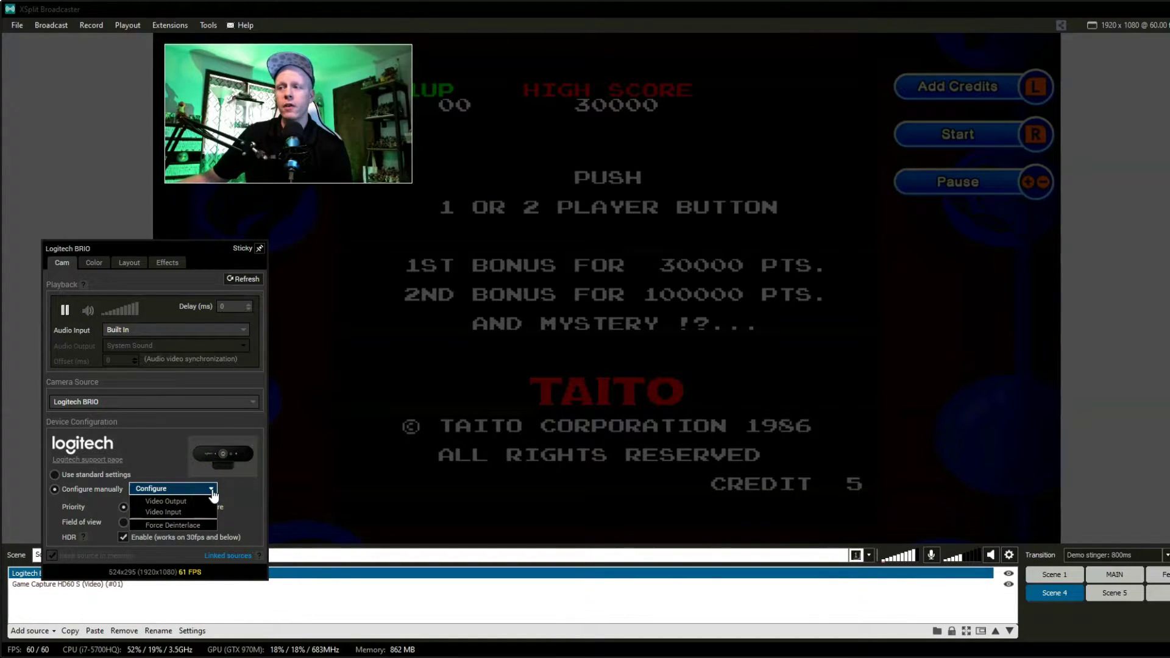
click(194, 511)
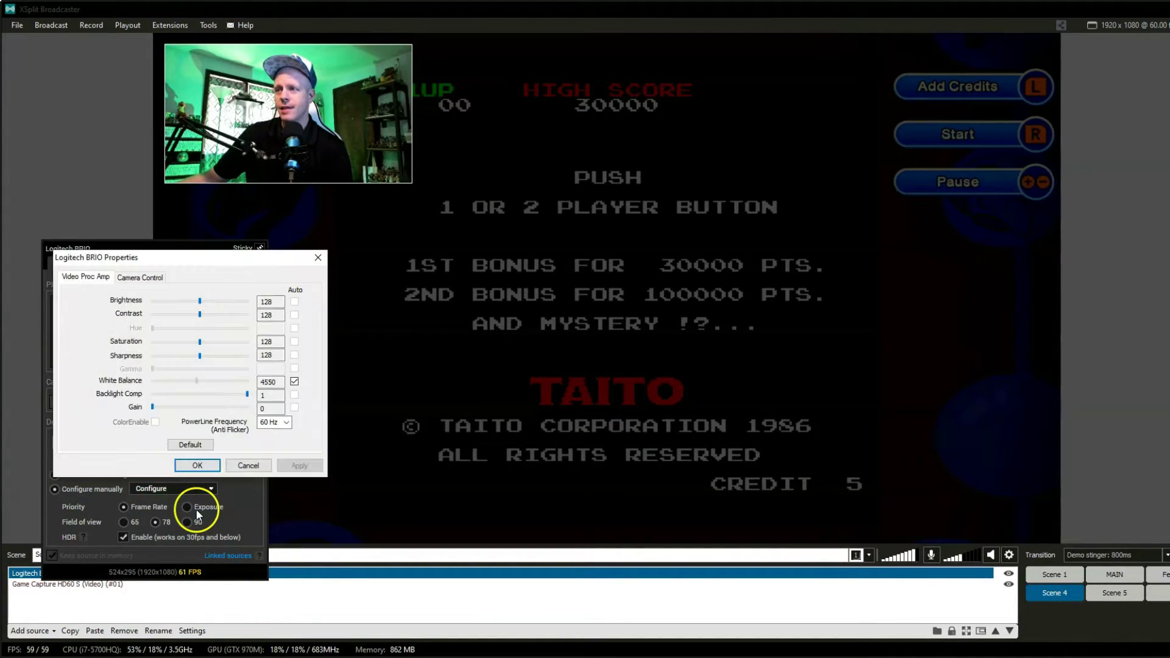
click(140, 278)
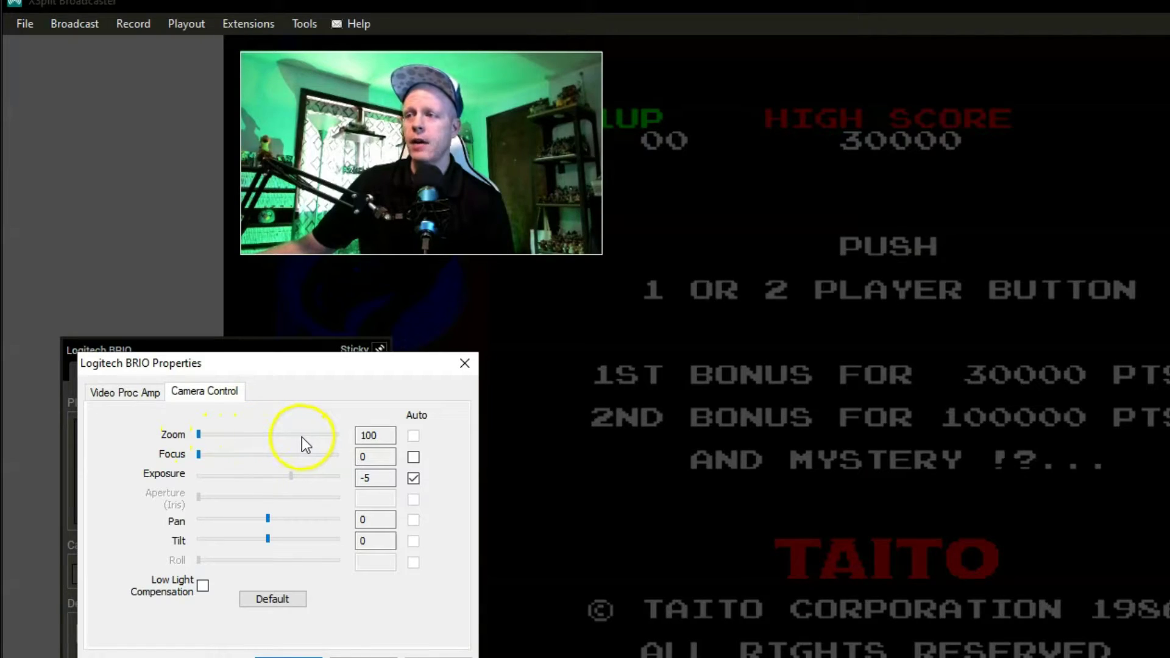
click(199, 434)
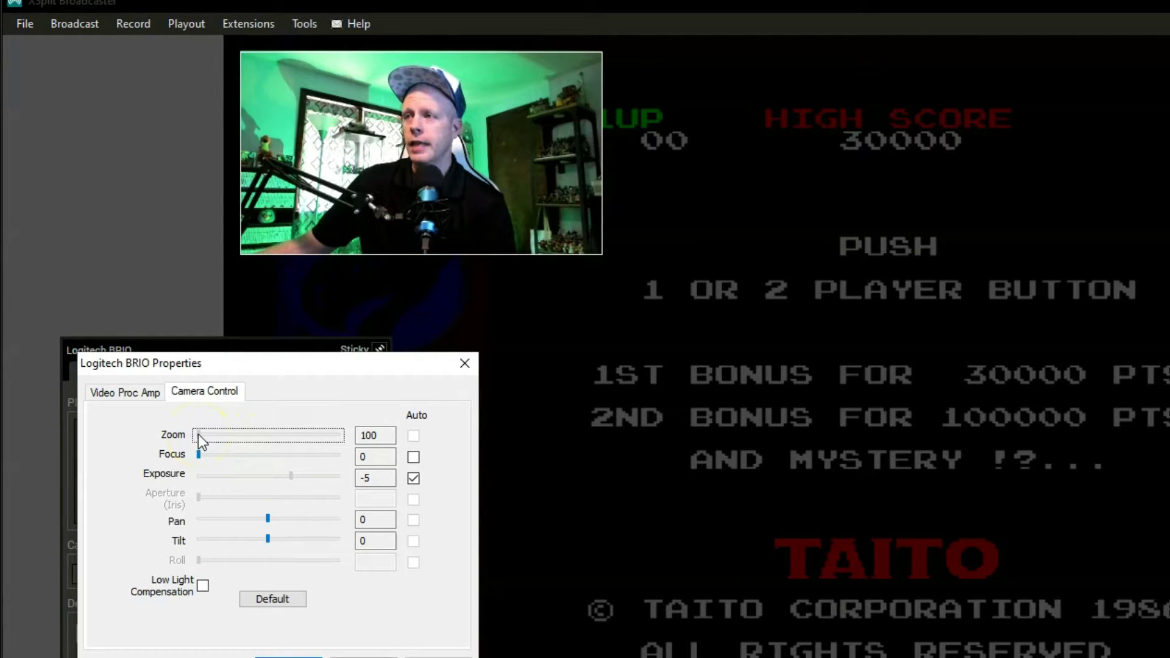
drag(199, 434, 226, 437)
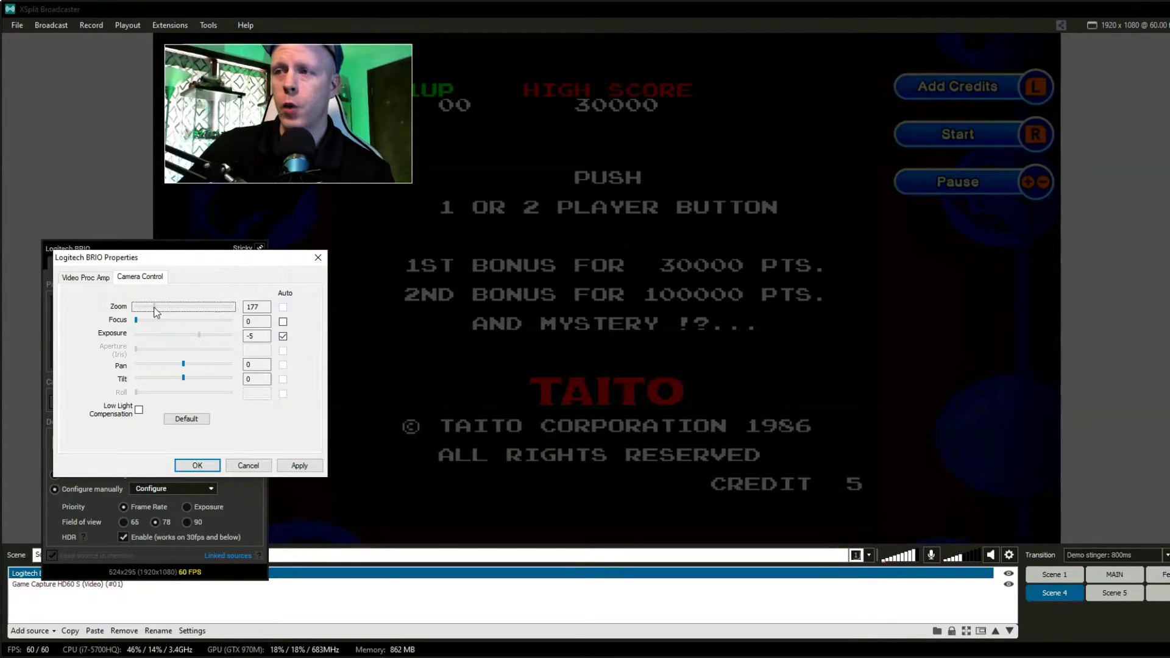
drag(156, 312, 145, 308)
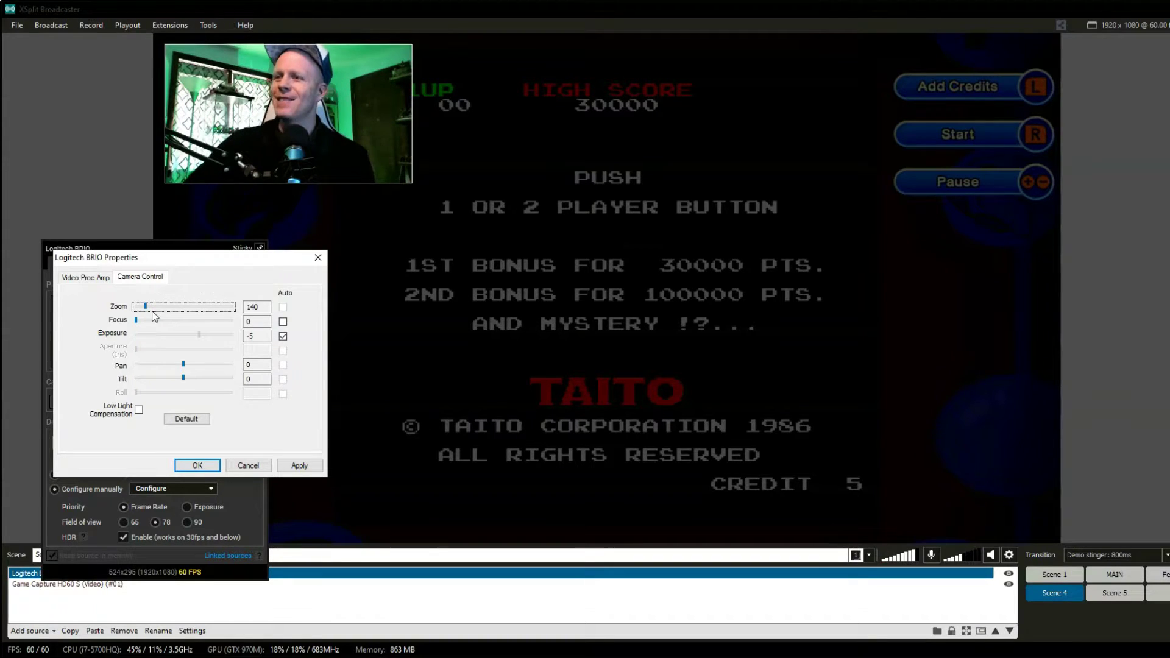
drag(146, 306, 151, 309)
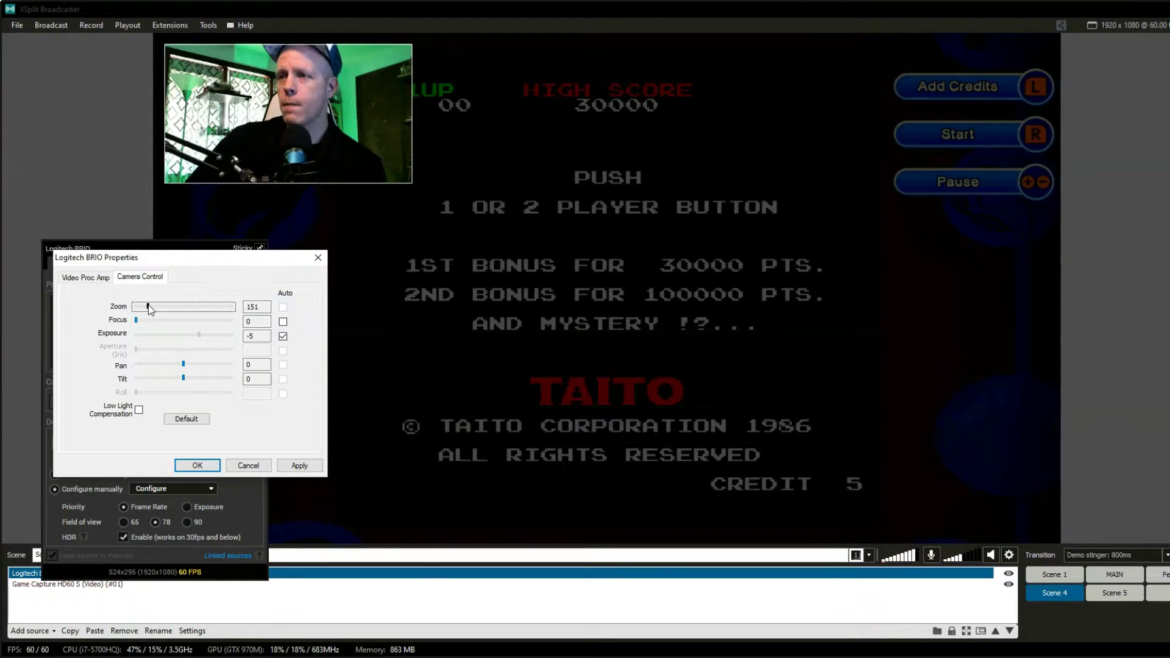
drag(148, 305, 131, 306)
click(258, 466)
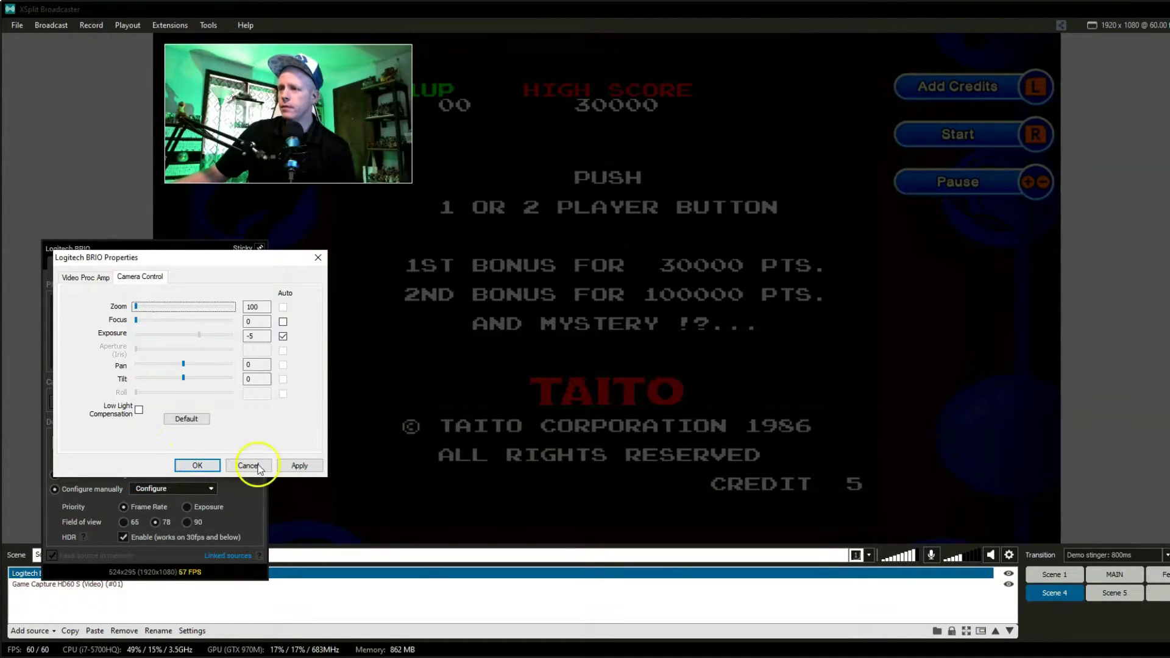
click(201, 466)
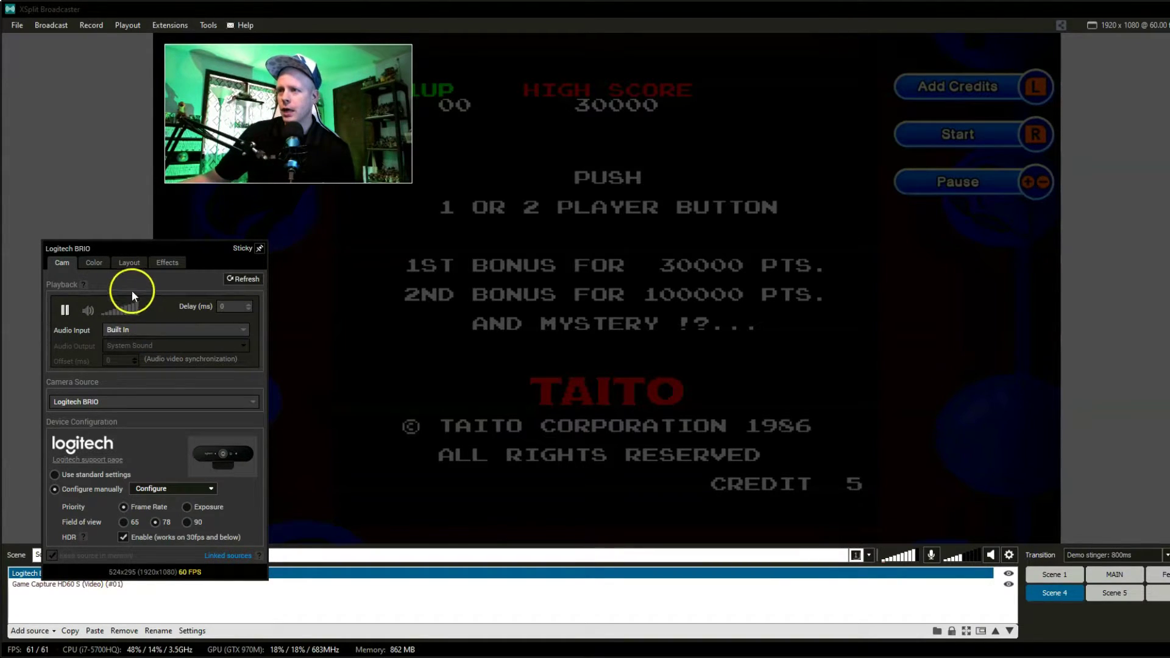
Crop 19 off the top edge of the Logitech BRIO webcam source
click(130, 263)
click(93, 470)
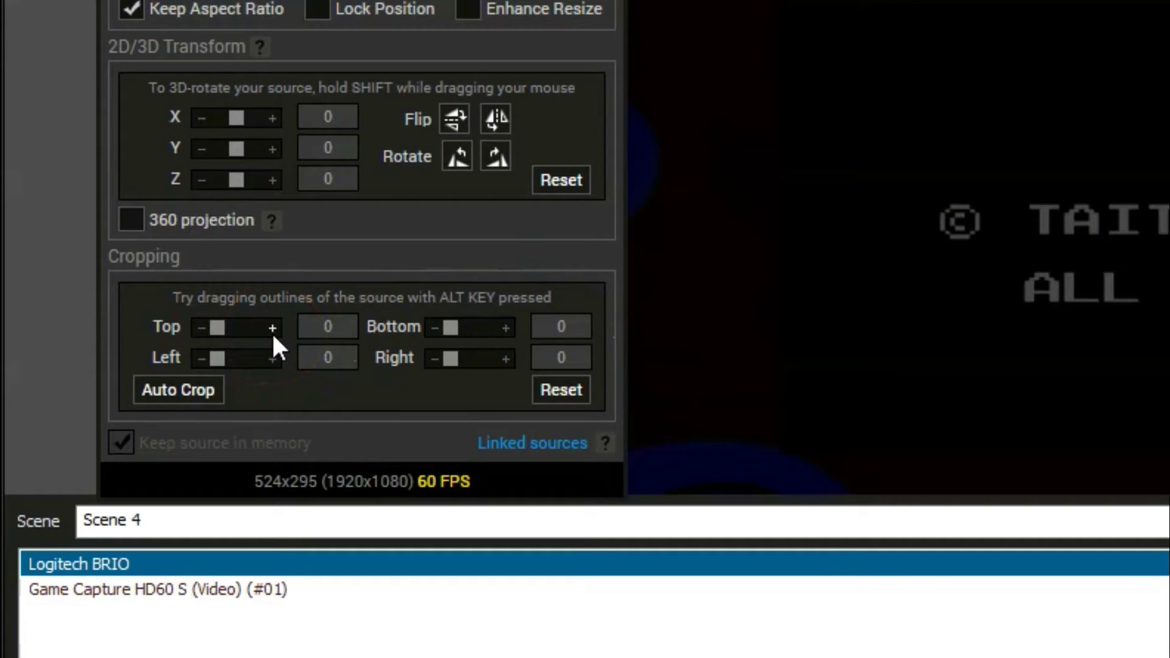
drag(272, 329, 272, 327)
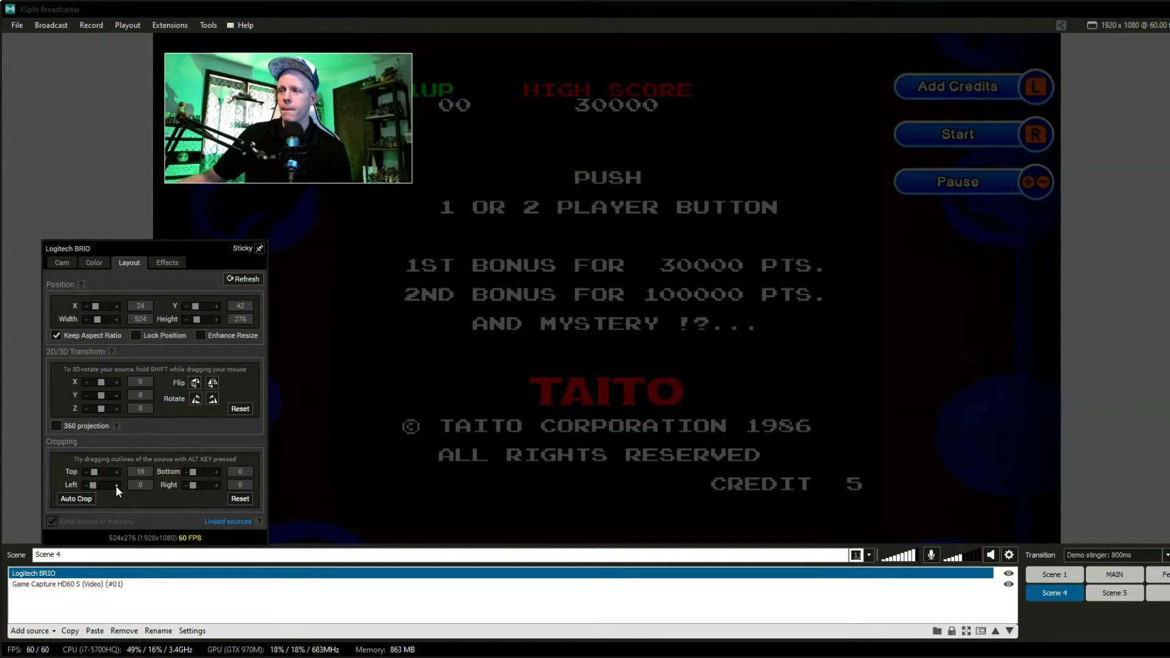
Crop 85 off the left edge of the webcam source
click(116, 485)
click(116, 485)
click(116, 485)
click(115, 485)
click(116, 485)
click(116, 485)
click(116, 485)
click(116, 485)
click(115, 485)
click(116, 485)
click(115, 485)
click(116, 485)
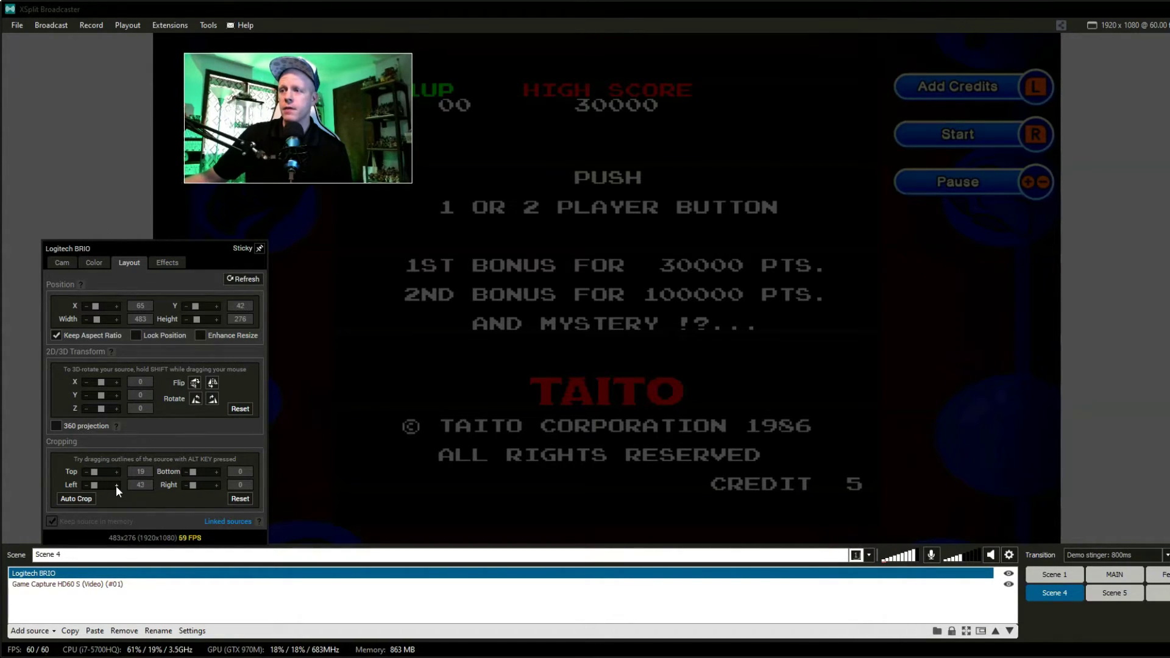
click(116, 485)
click(116, 485)
click(116, 485)
click(116, 485)
click(116, 485)
click(116, 485)
click(116, 485)
click(116, 485)
click(116, 485)
click(116, 485)
click(116, 485)
click(116, 485)
click(115, 485)
click(116, 485)
click(116, 485)
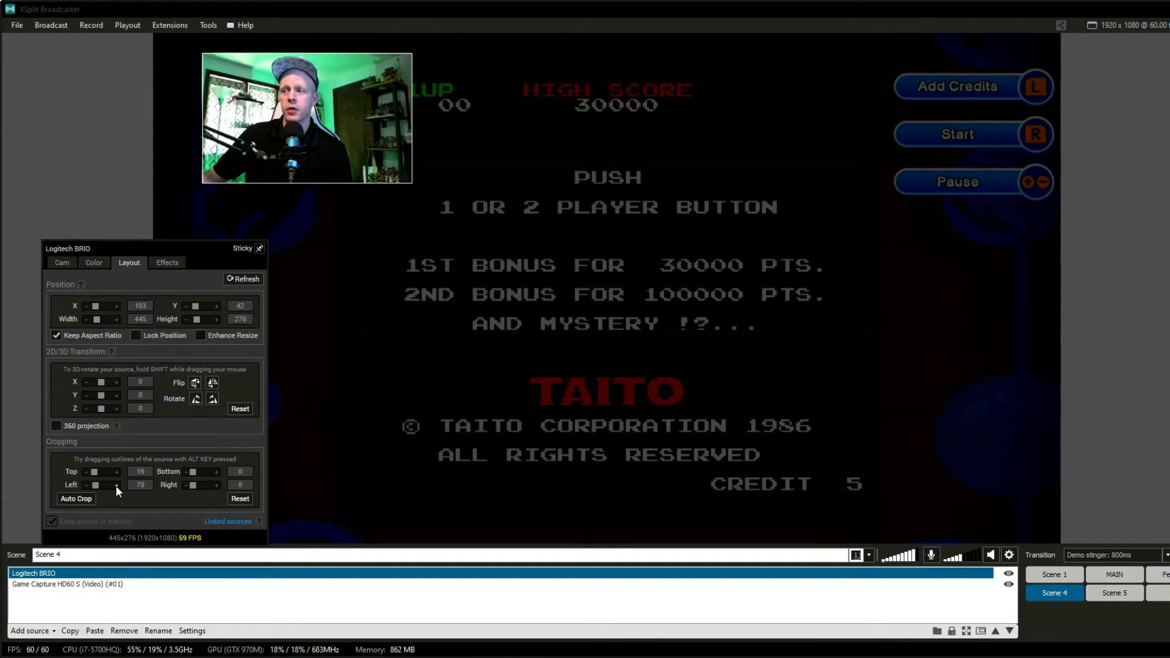
click(115, 485)
click(116, 485)
click(116, 485)
click(115, 485)
click(116, 485)
click(116, 485)
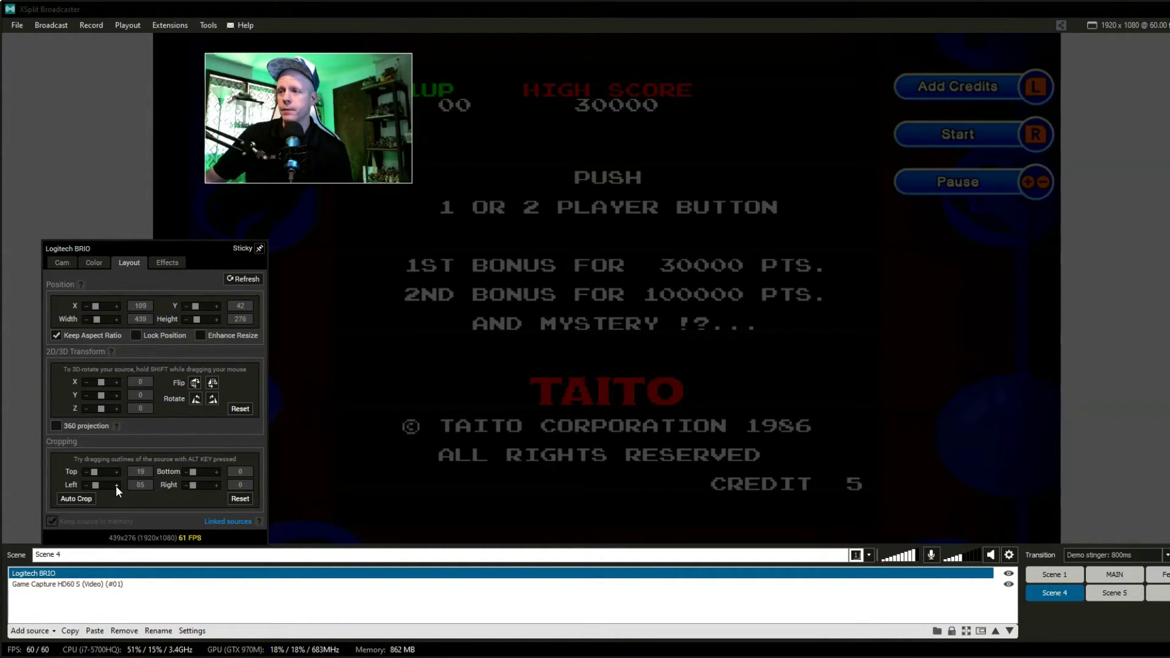
Crop the webcam's right edge by 85 to match its left crop
click(216, 485)
click(217, 485)
click(216, 485)
click(217, 485)
click(216, 485)
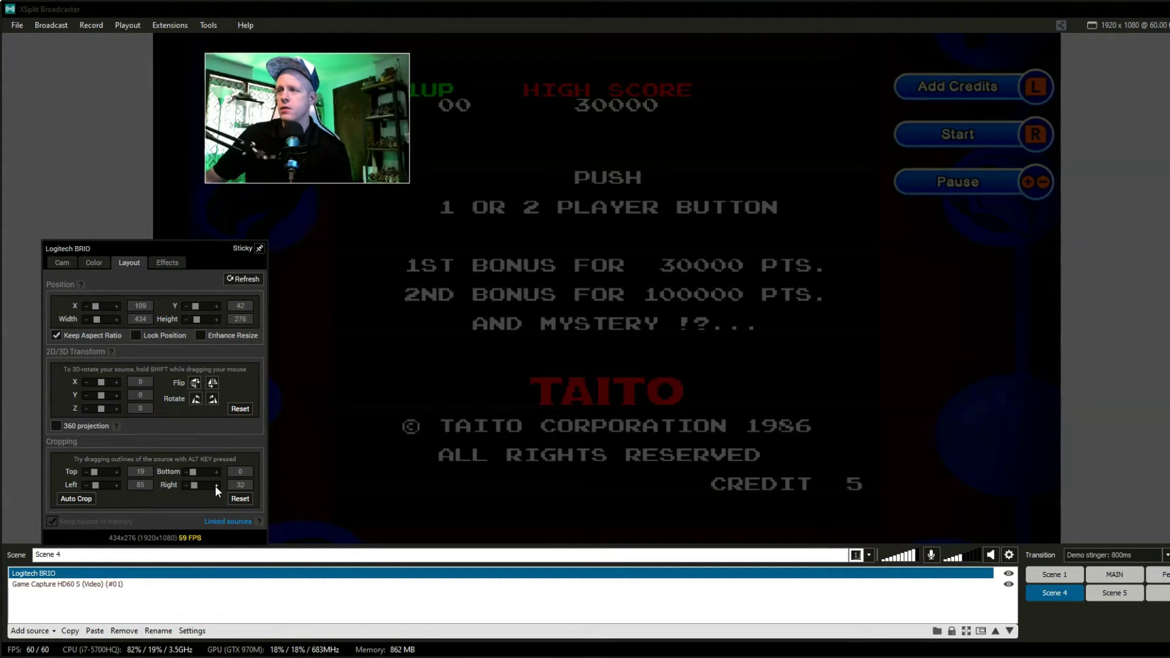
click(217, 485)
click(217, 485)
click(216, 485)
click(217, 485)
click(216, 485)
click(217, 486)
click(217, 485)
click(216, 485)
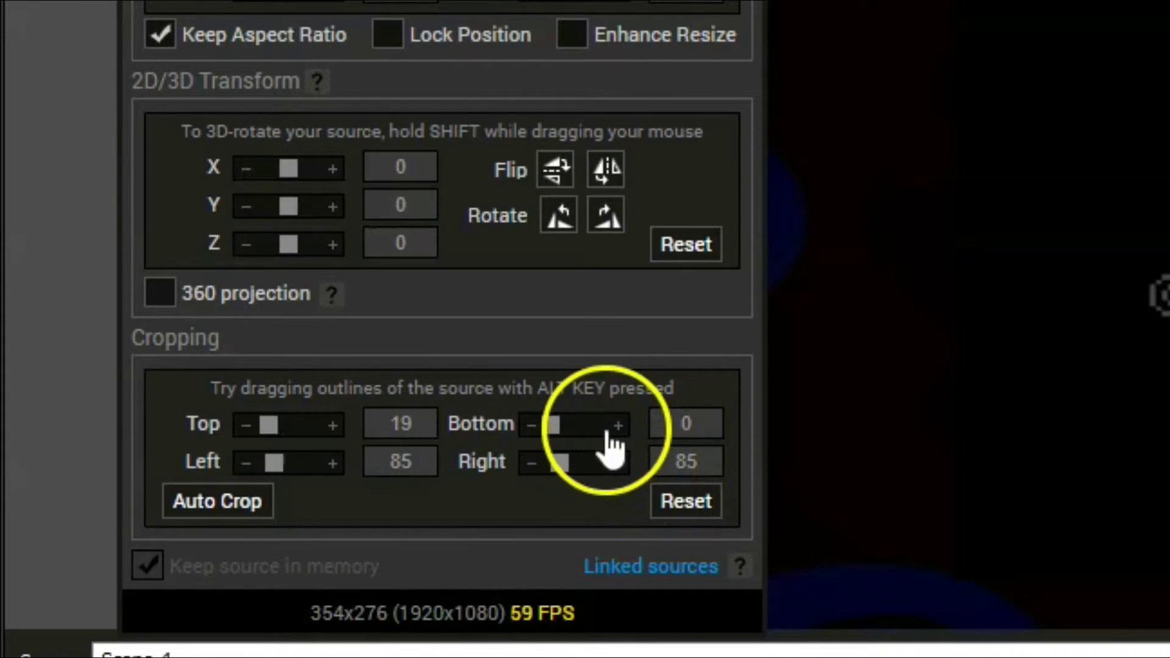
Crop 10 off the webcam's bottom edge, and reset all of its cropping
click(617, 425)
click(618, 425)
click(617, 426)
click(618, 425)
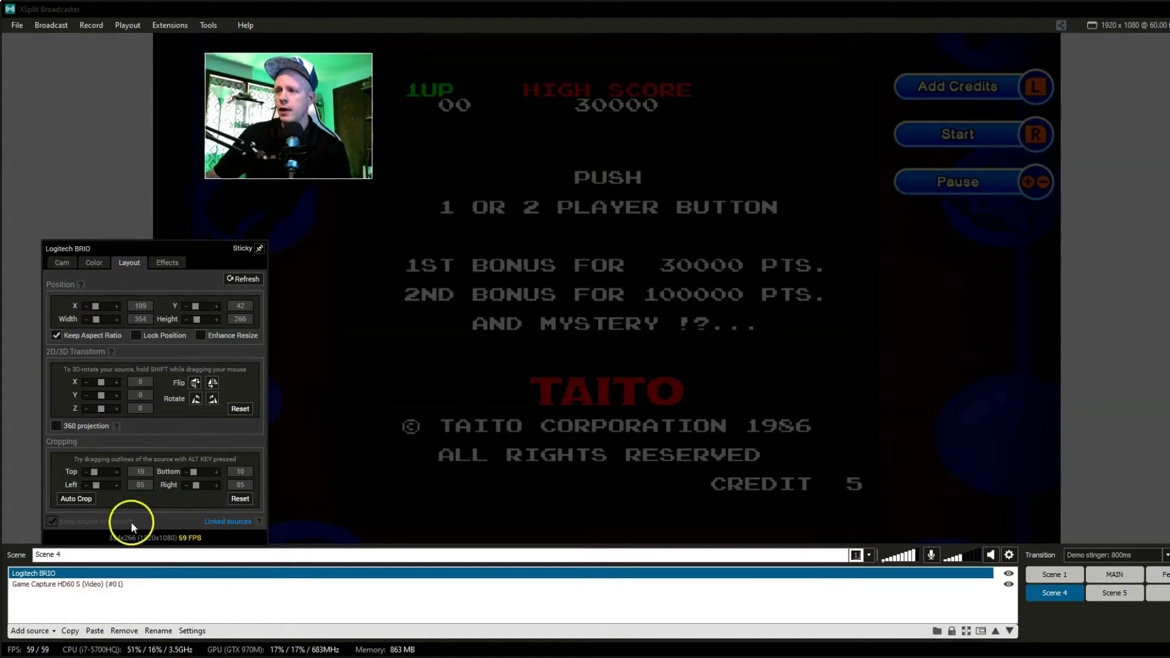
click(244, 502)
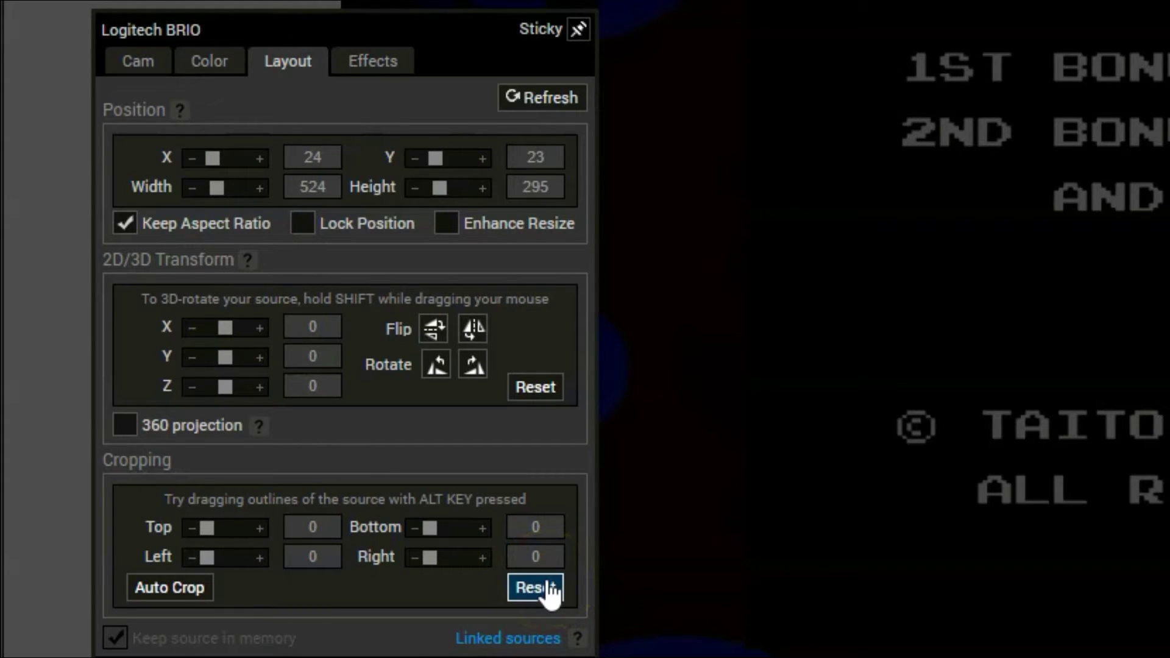
Apply a square-cornered shape mask to the webcam with a border width of 3
click(360, 78)
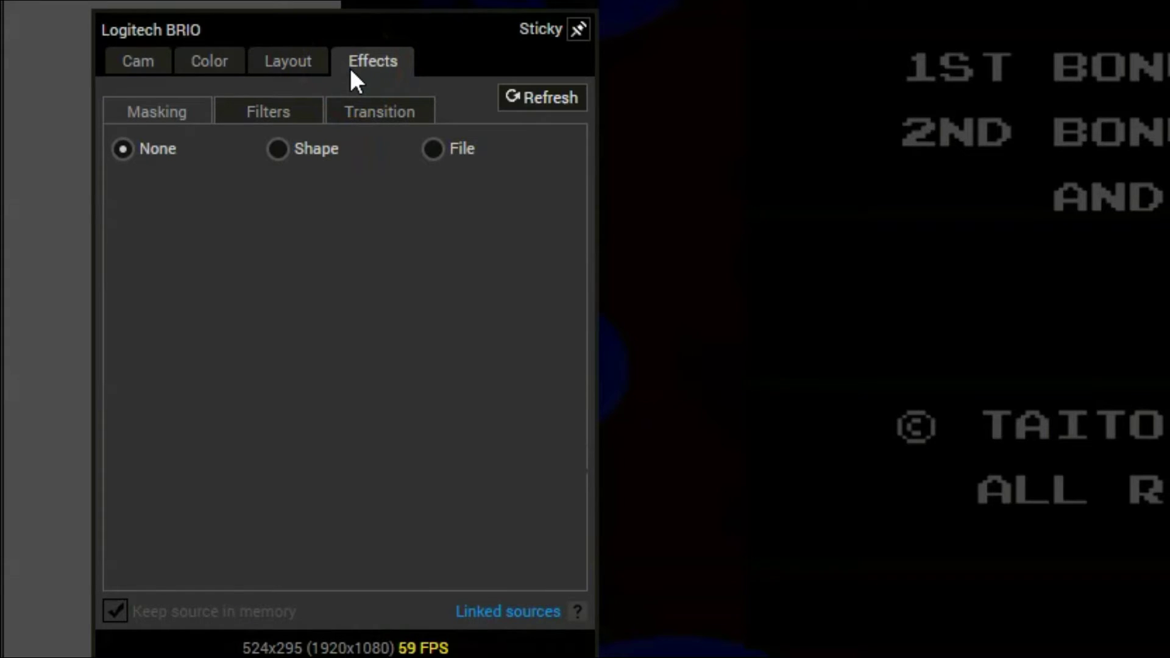
click(346, 74)
click(279, 153)
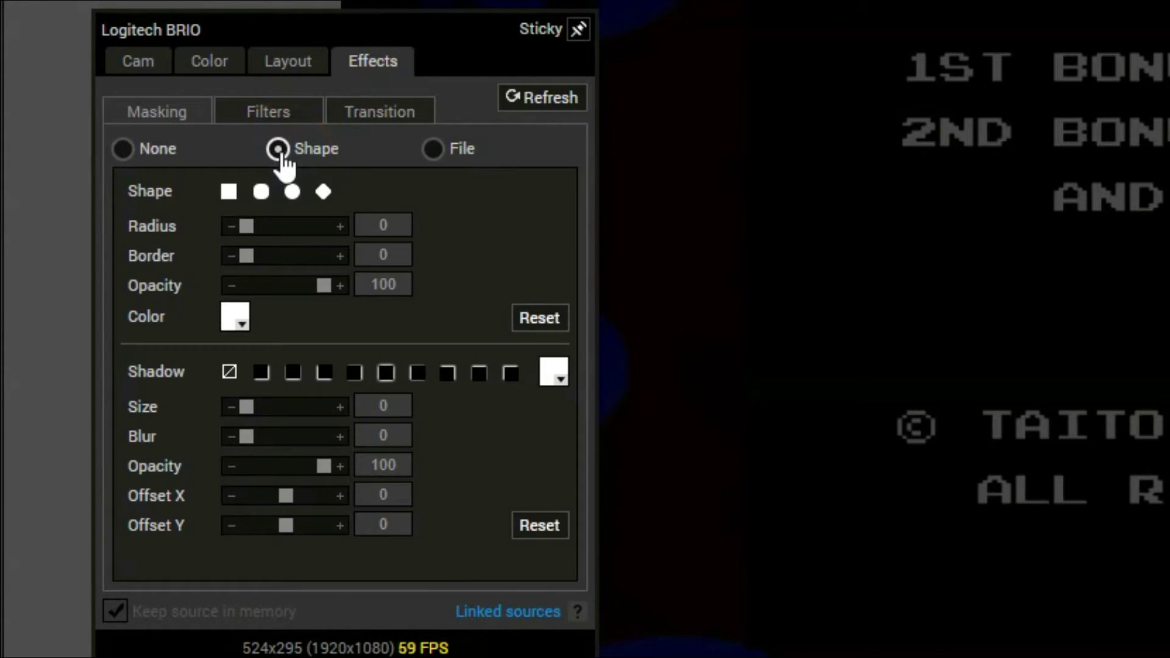
click(228, 192)
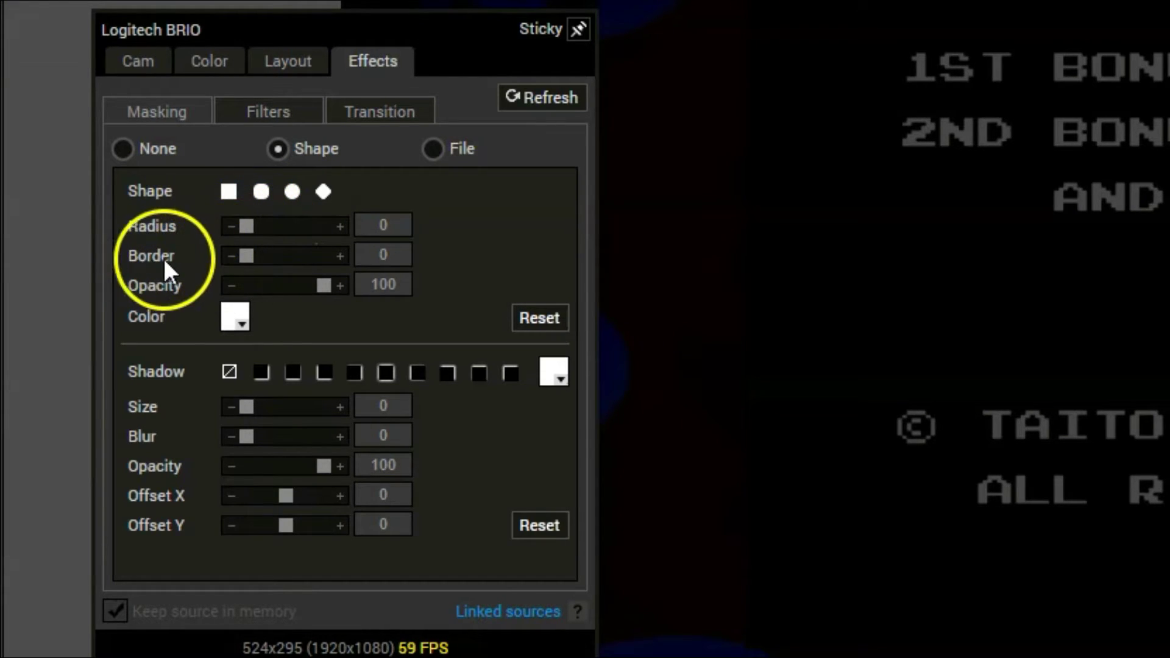
click(340, 255)
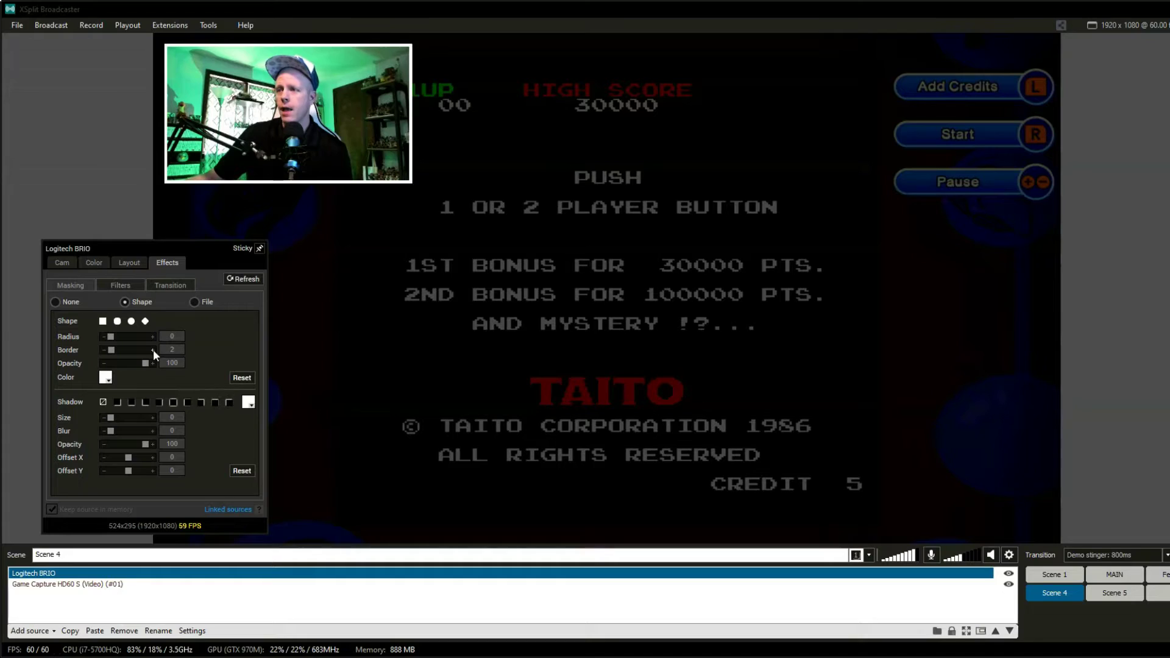
click(153, 349)
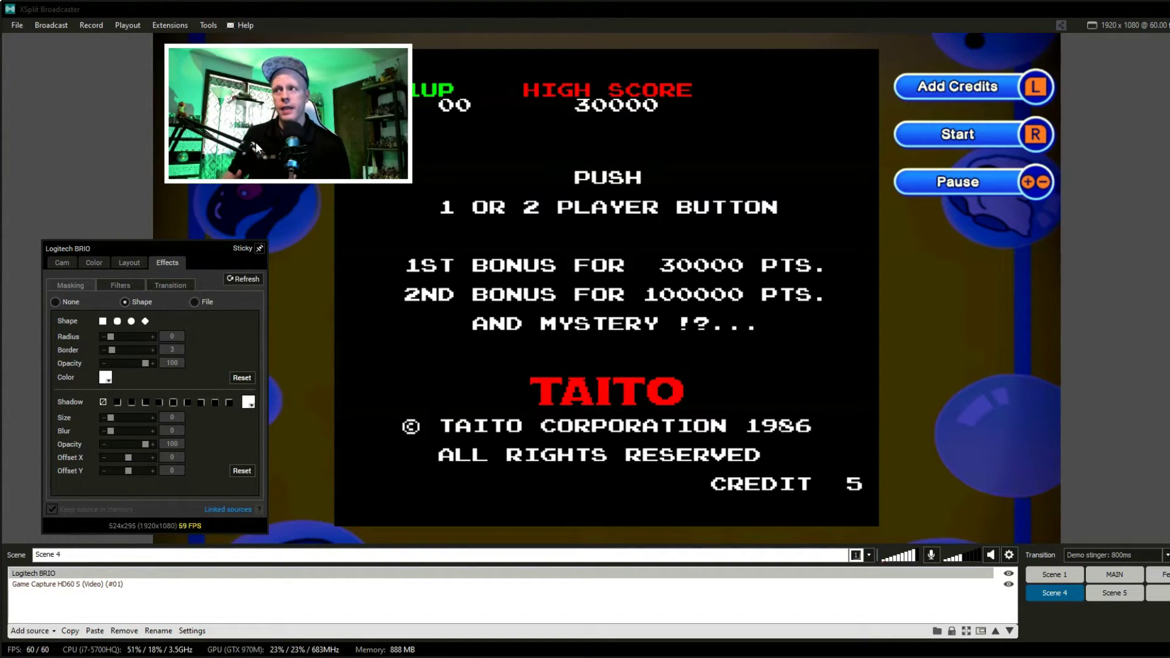
Crop the left edge of the bordered webcam by 65
click(254, 141)
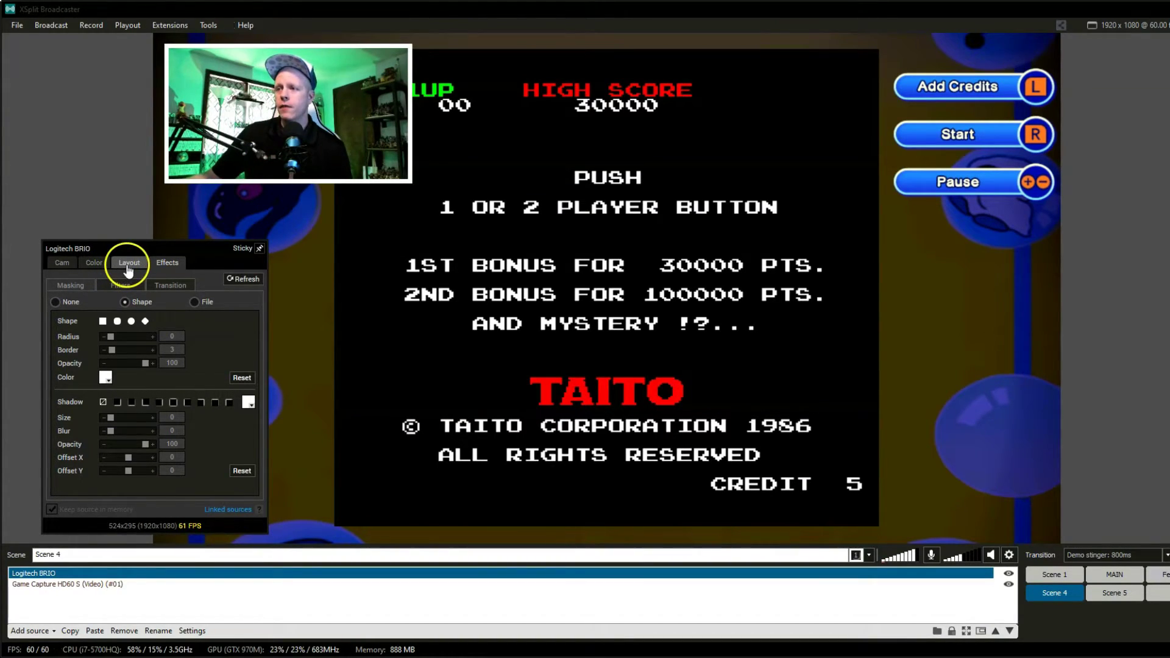
click(128, 268)
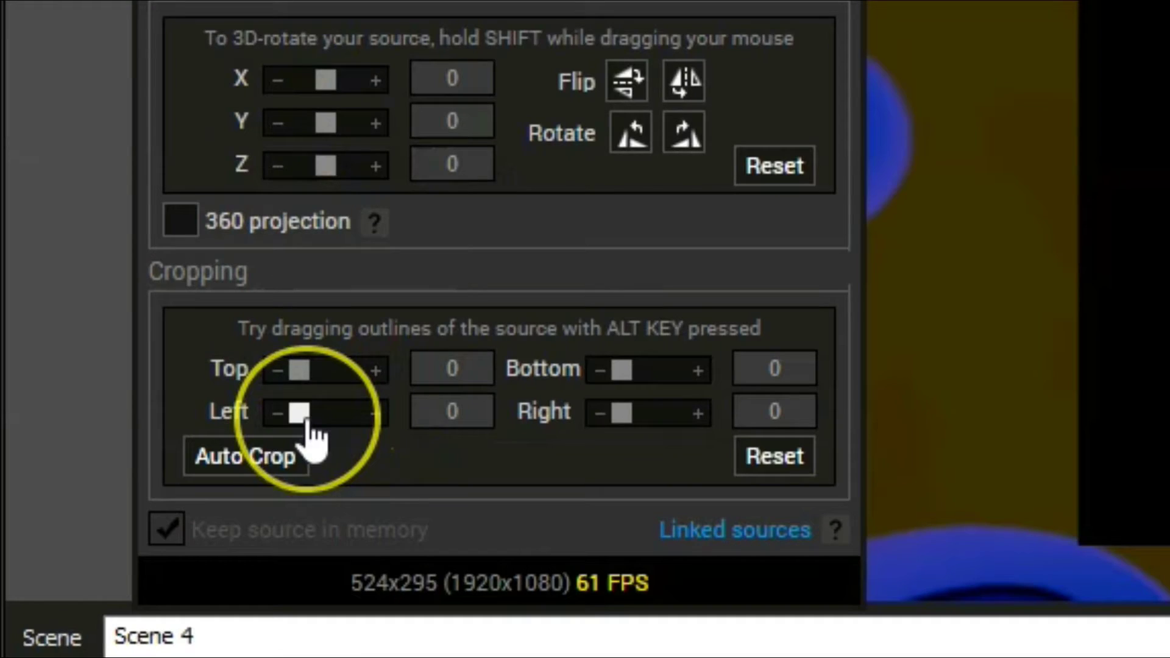
drag(308, 420, 319, 436)
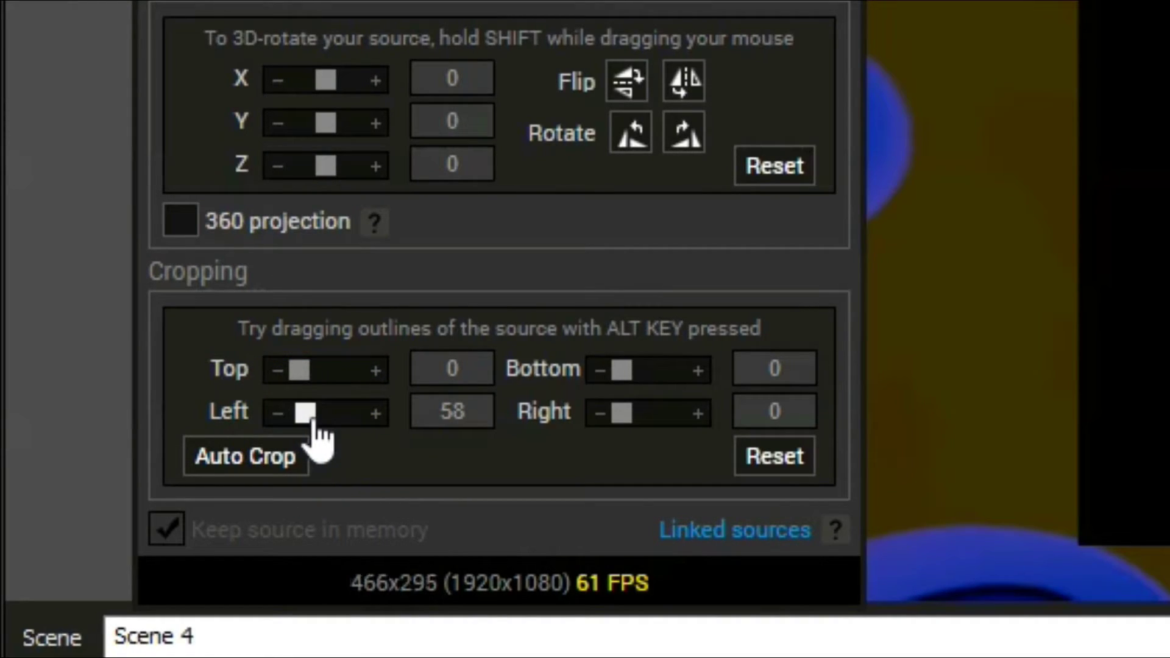
click(373, 416)
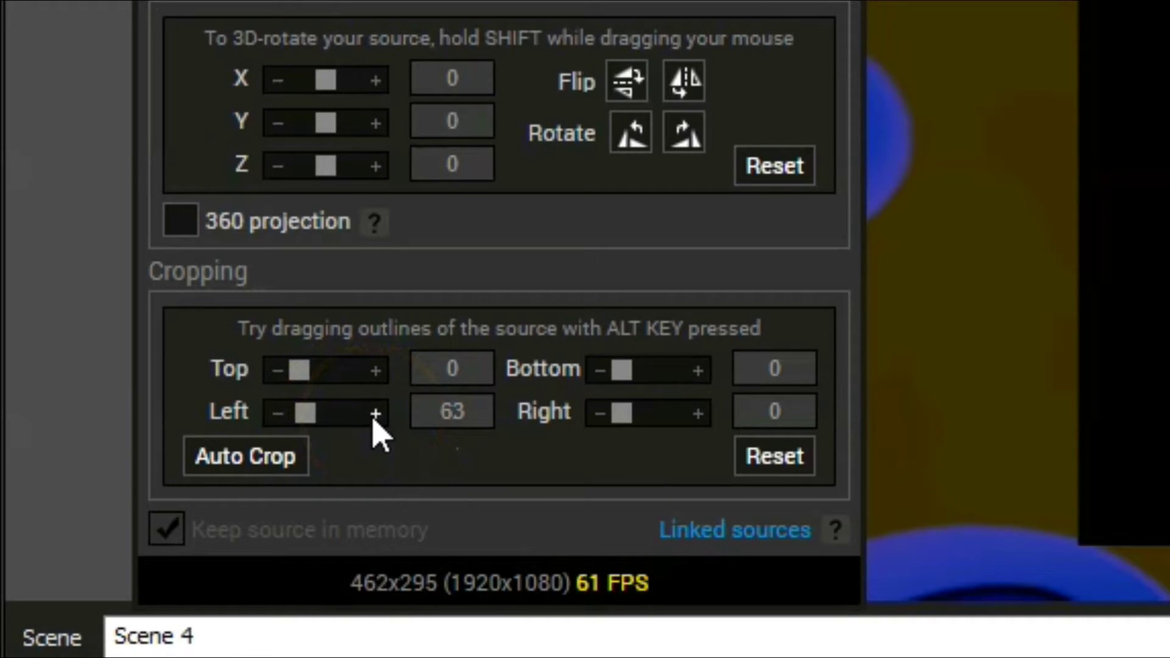
Crop the webcam's right edge, trying 133, 95 and 79 before setting it to 65
mouse_move(622, 415)
mouse_down()
mouse_move(575, 424)
mouse_move(692, 420)
mouse_move(590, 424)
mouse_move(637, 416)
mouse_up()
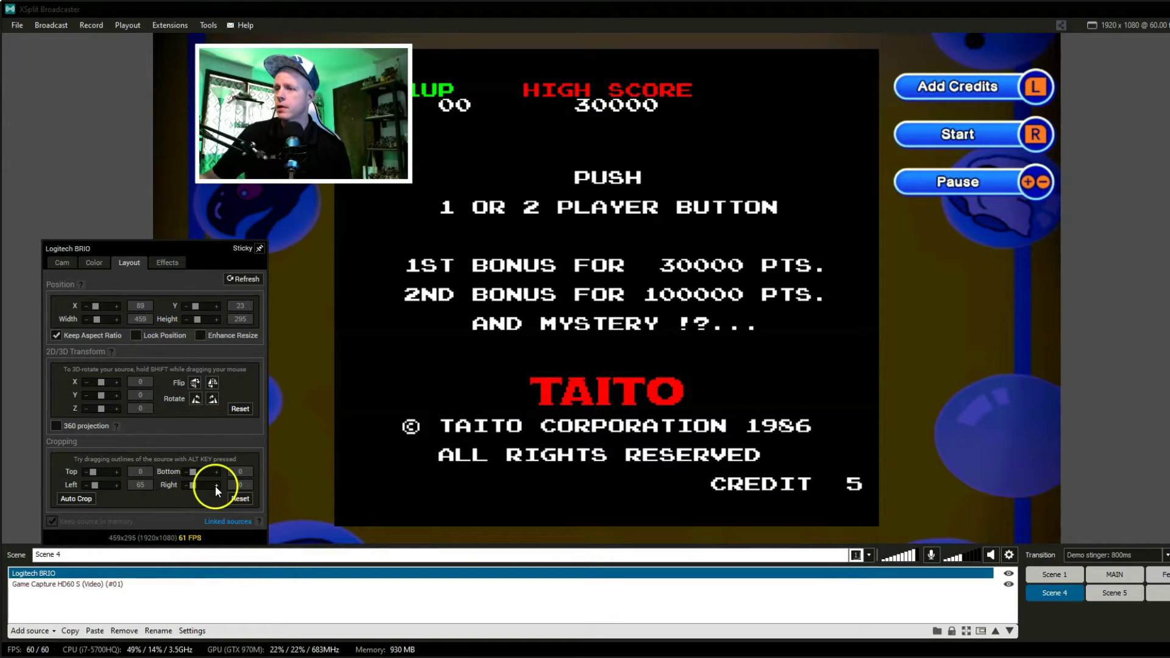
drag(198, 490, 196, 490)
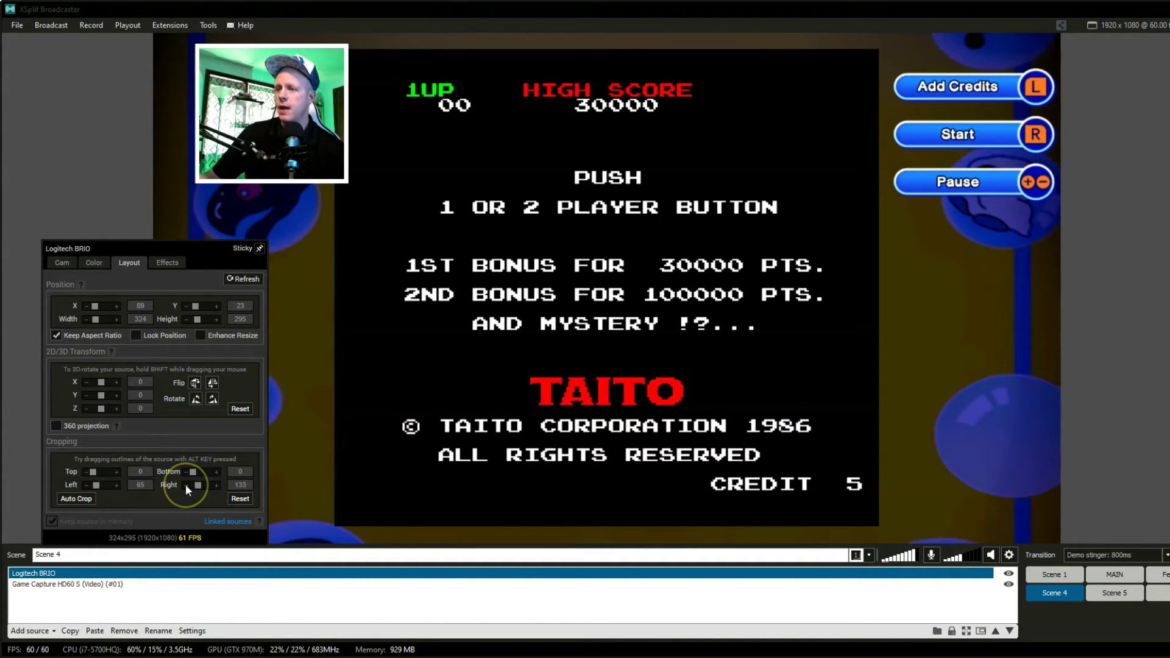
click(185, 484)
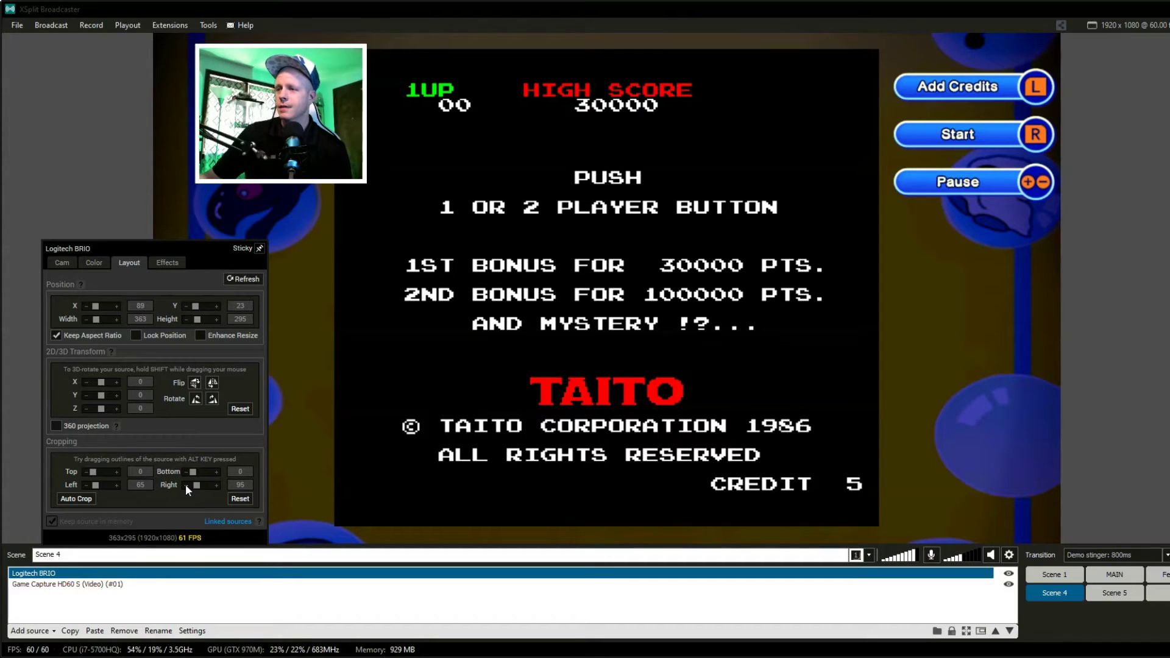
click(185, 484)
click(185, 483)
click(185, 484)
click(185, 484)
click(185, 484)
click(185, 484)
click(186, 484)
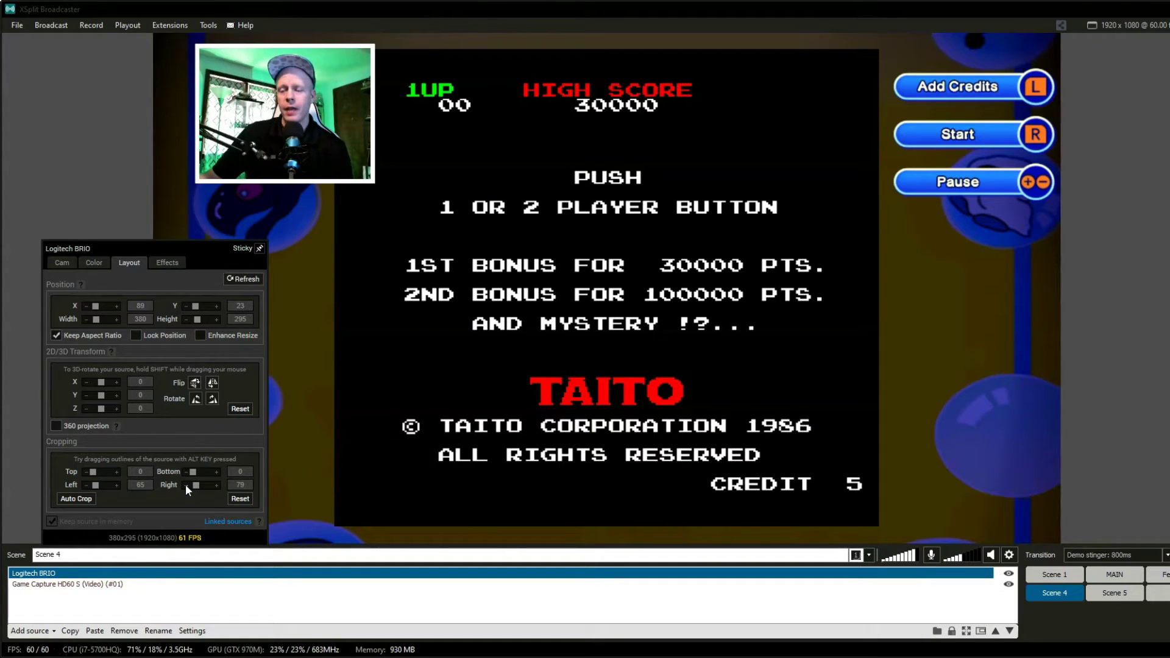
click(185, 484)
click(185, 483)
click(185, 484)
click(185, 484)
click(185, 484)
click(185, 484)
click(186, 484)
click(185, 484)
click(185, 484)
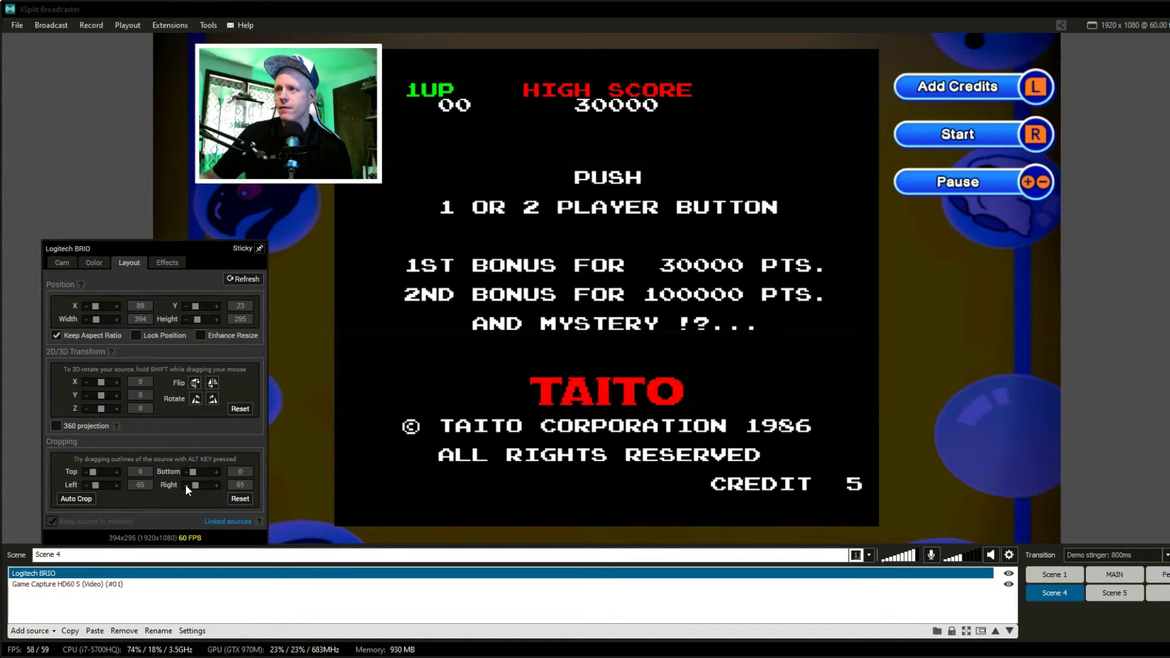
Crop 6 off the top edge of the bordered webcam
click(116, 472)
click(116, 471)
click(116, 472)
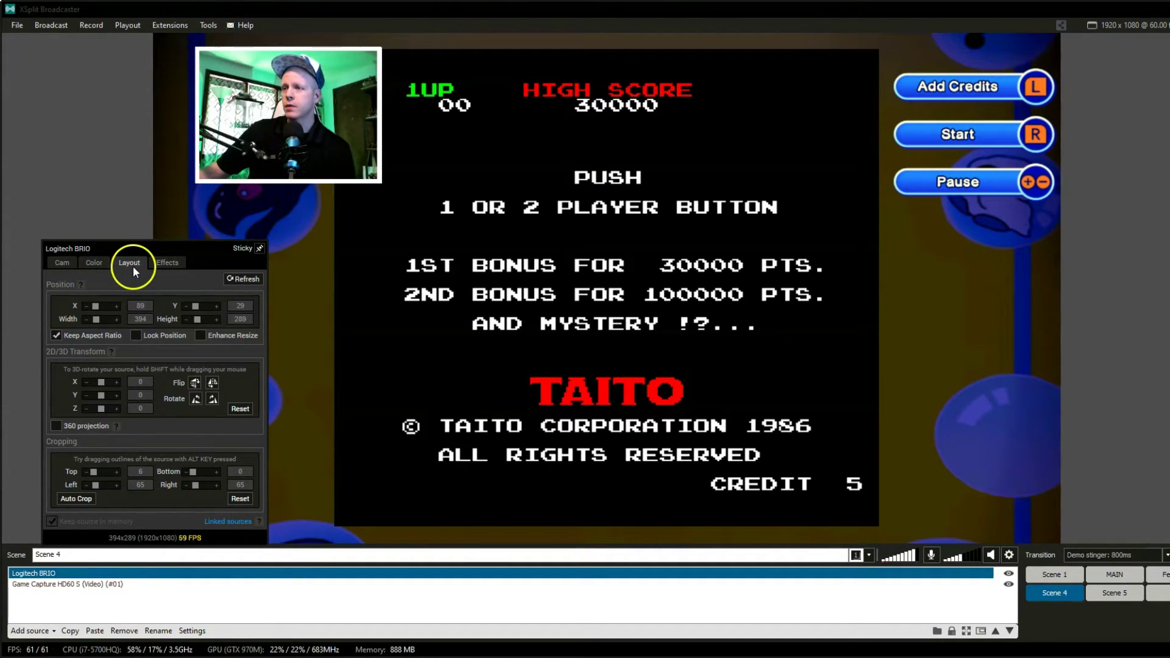
Try red (FF0000) as the webcam's border color and change it to yellow
click(167, 262)
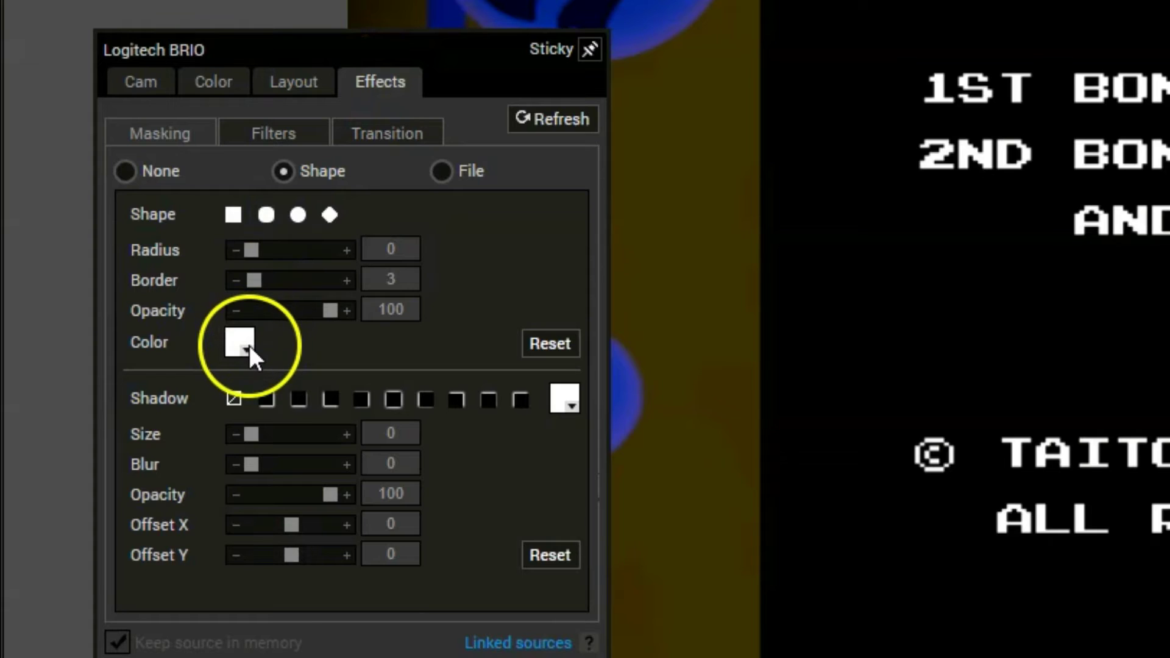
click(247, 345)
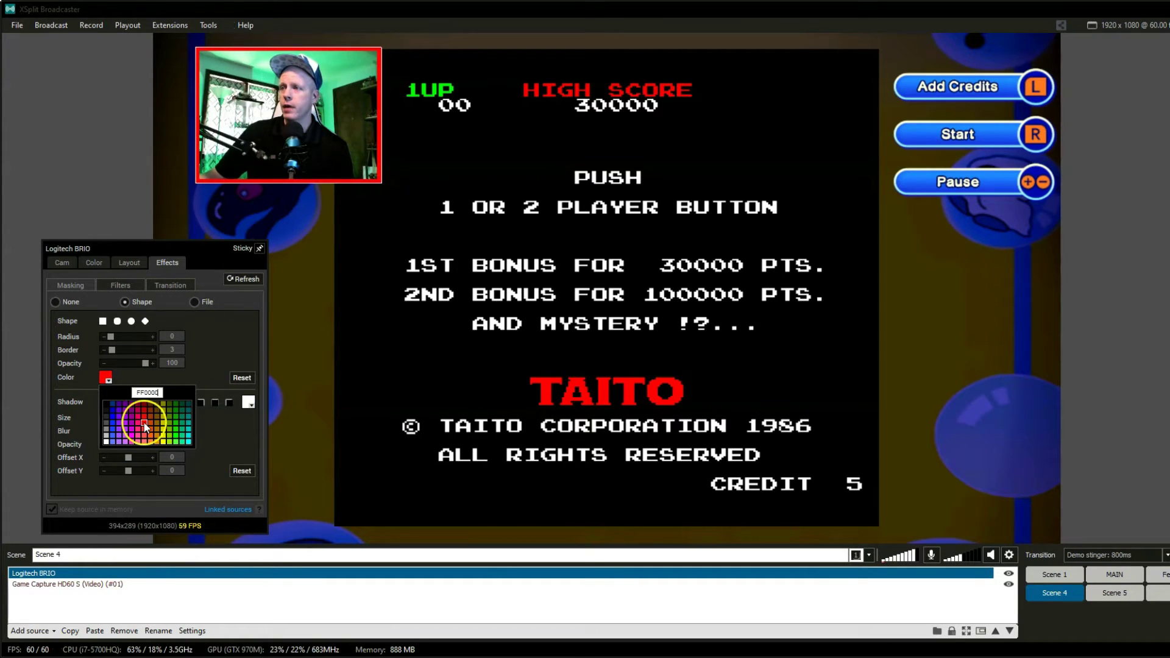
click(144, 422)
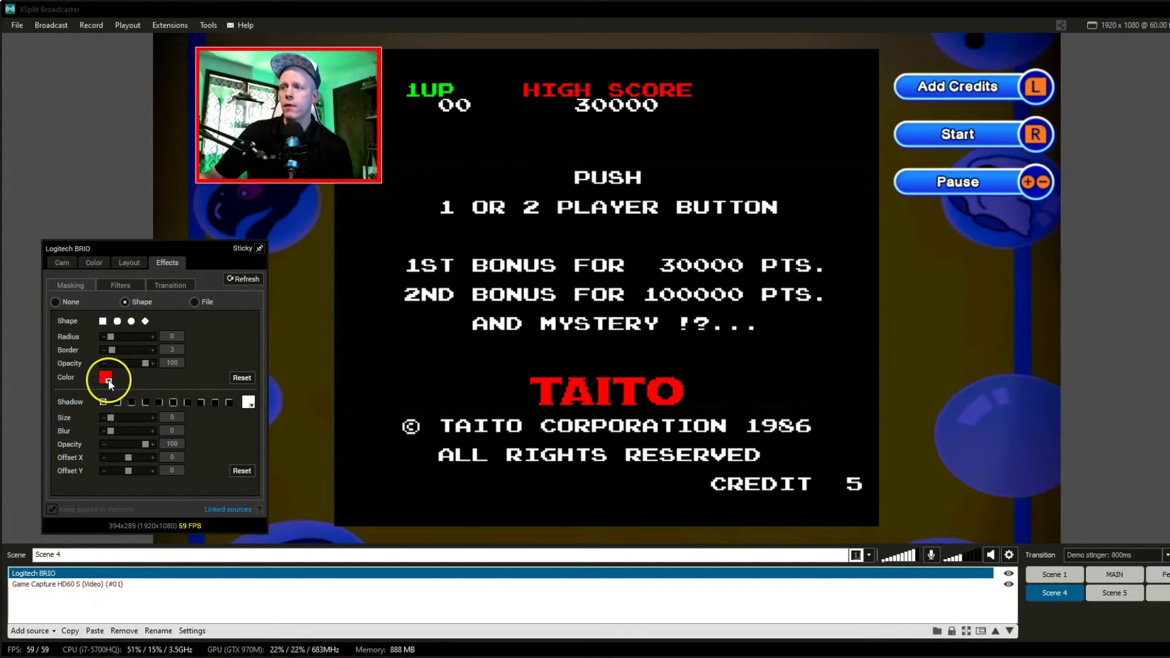
click(108, 380)
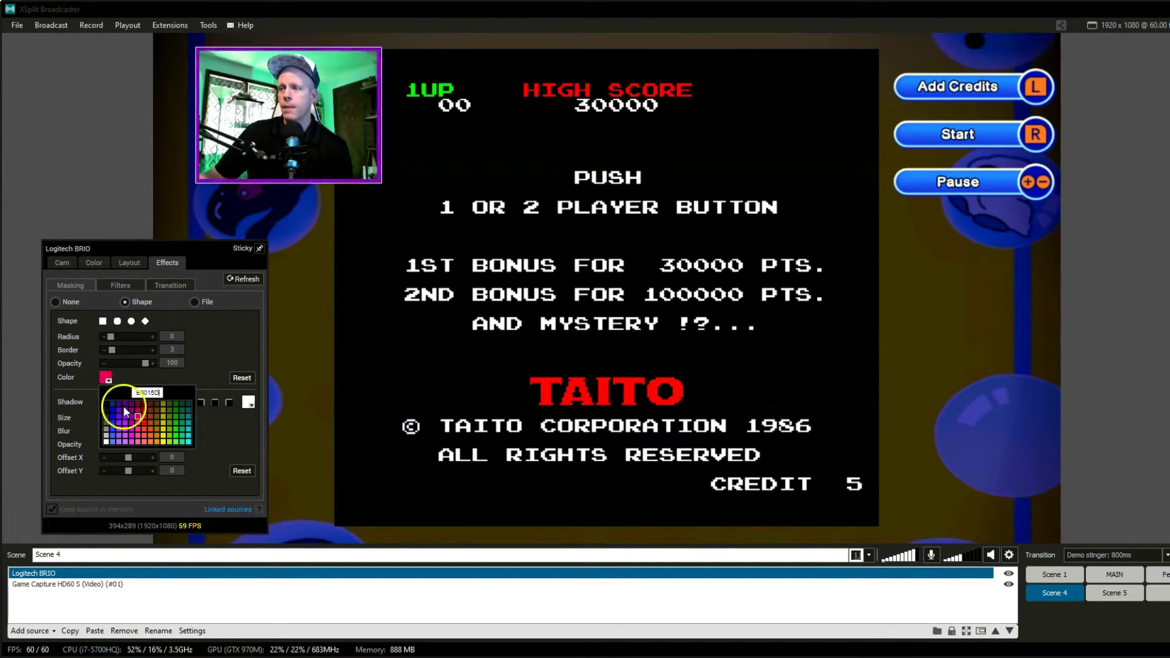
click(165, 444)
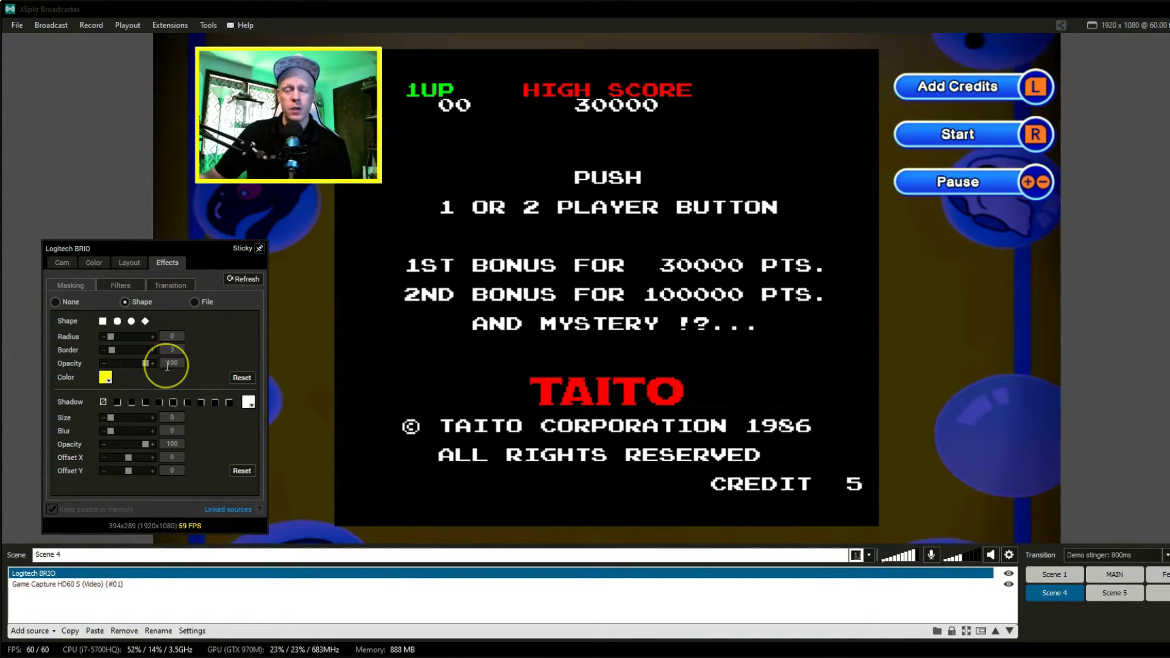
Try border opacities of 53 and 45 on the webcam mask and return the opacity to 100
drag(147, 371, 131, 371)
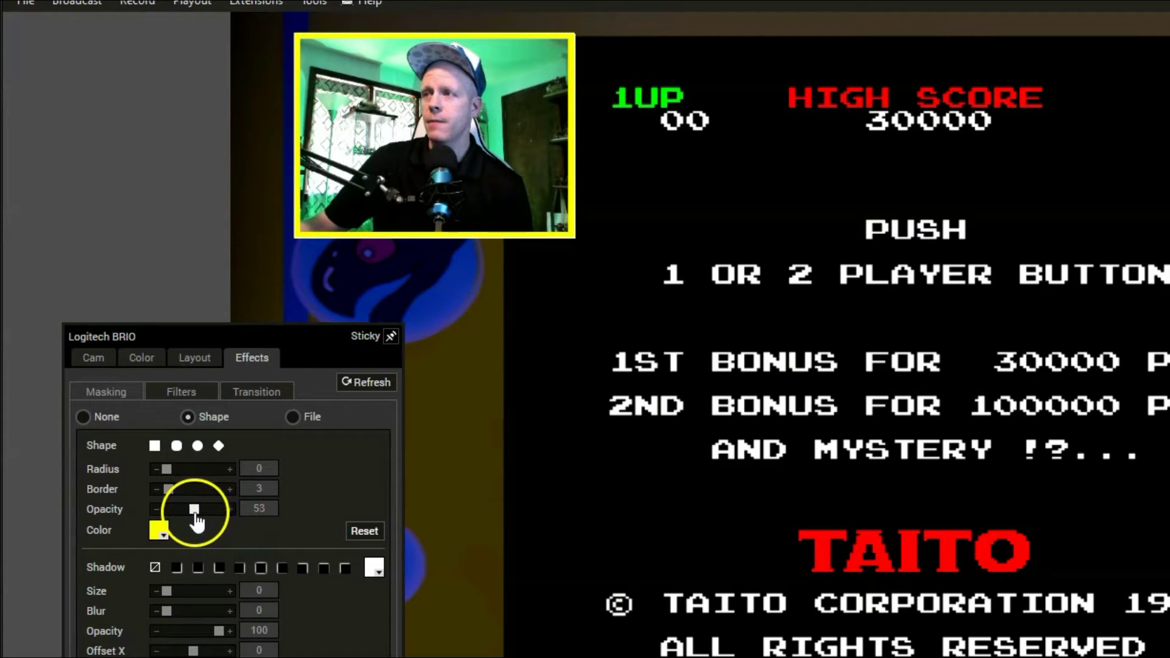
drag(194, 515, 190, 515)
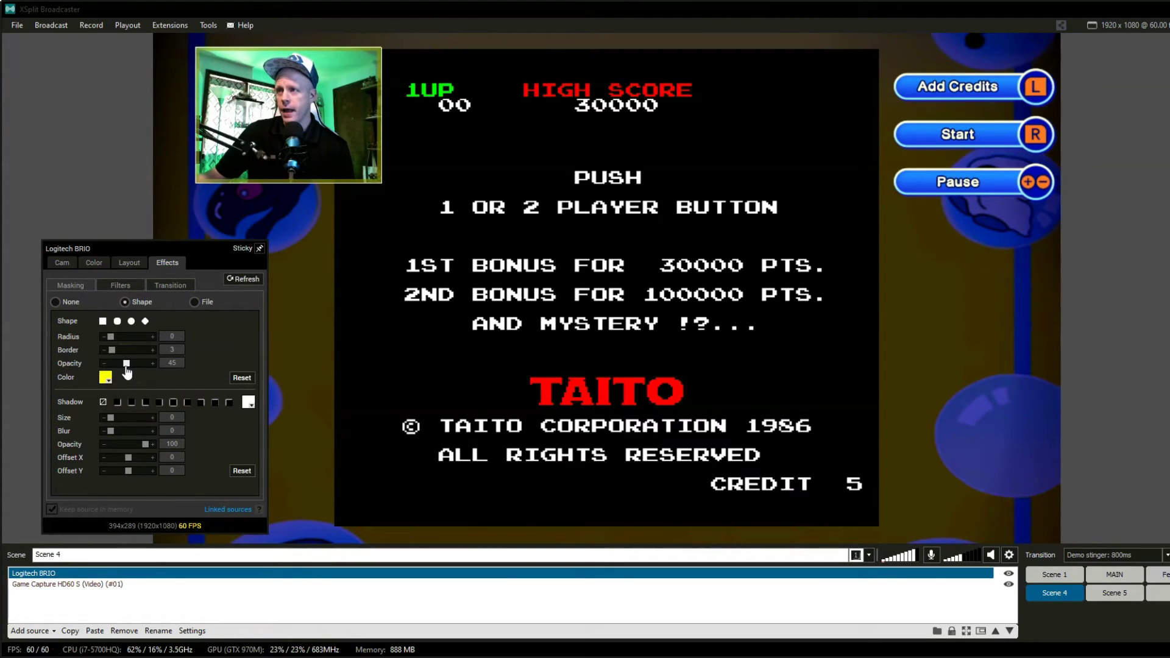
drag(139, 363, 149, 364)
Try border widths of 13 and 9 around the webcam and set the width to 5
drag(111, 350, 116, 356)
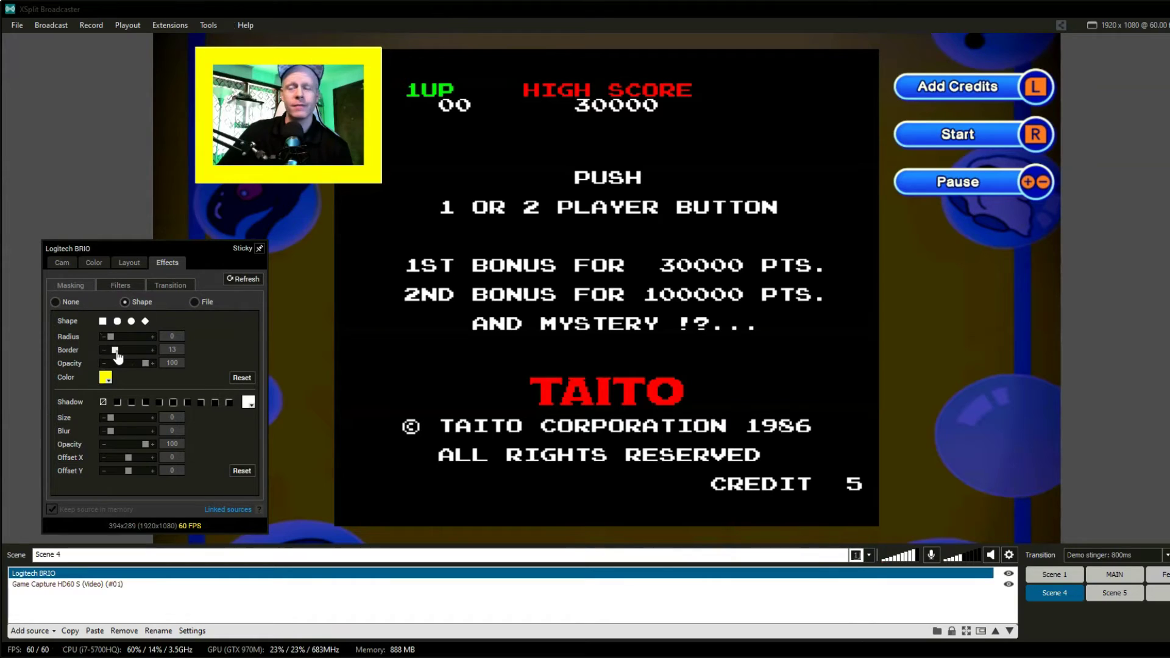
drag(118, 357, 116, 357)
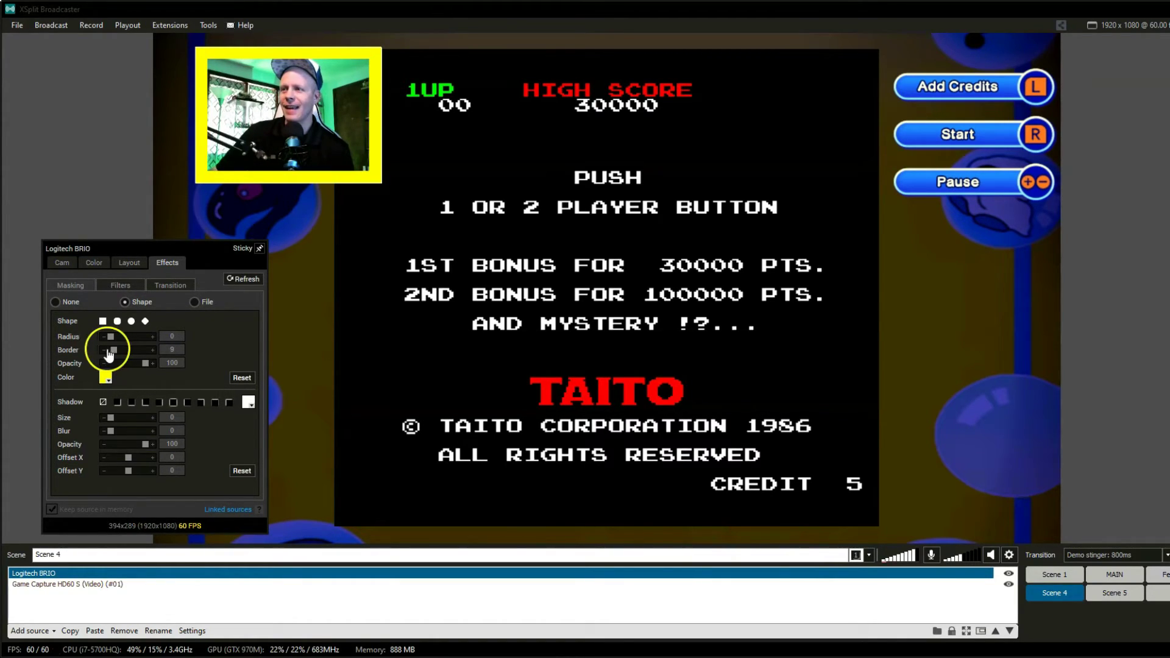
click(104, 350)
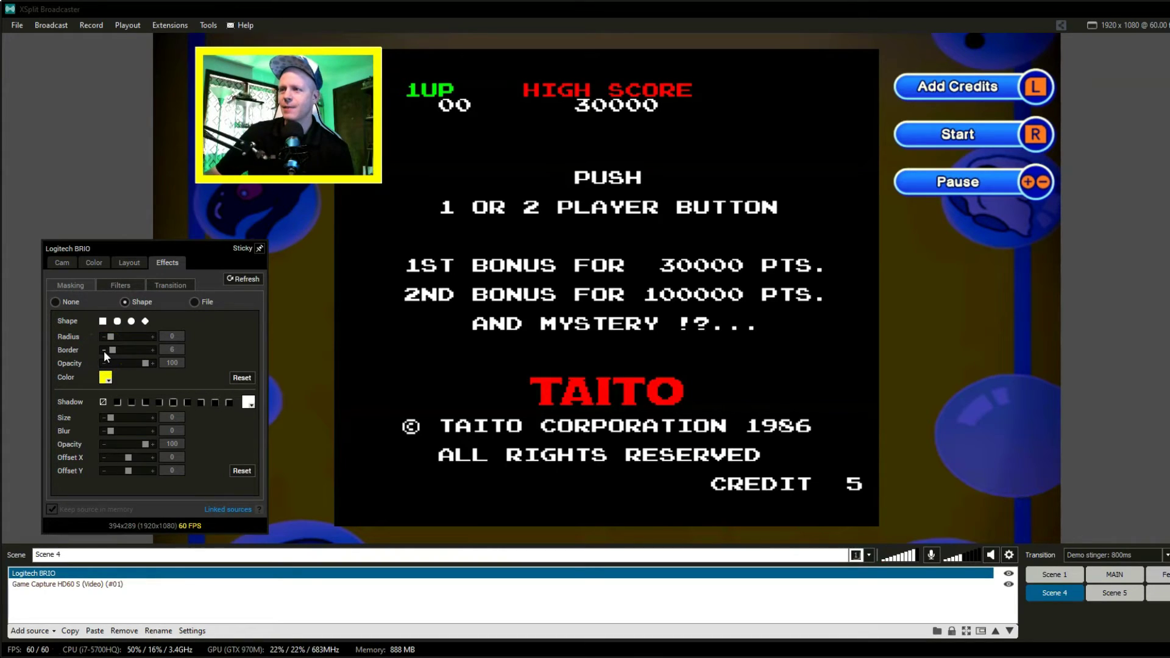
click(103, 350)
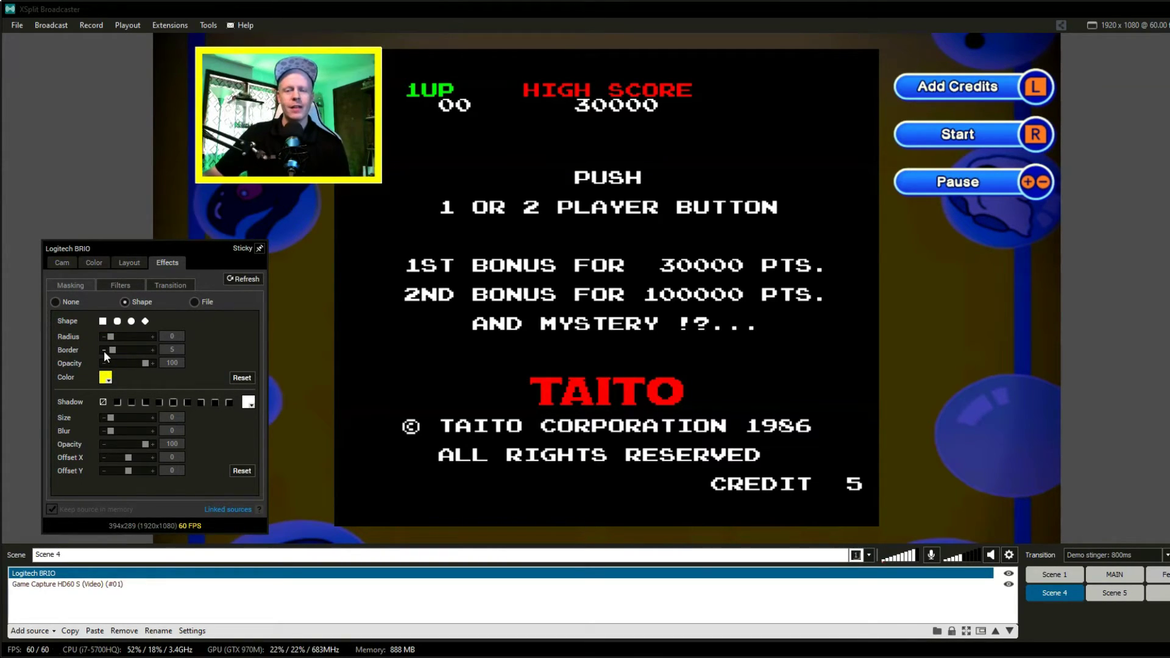
Round the webcam mask's corners with a radius of 9 and set the border width to 3
click(153, 334)
click(152, 334)
click(152, 334)
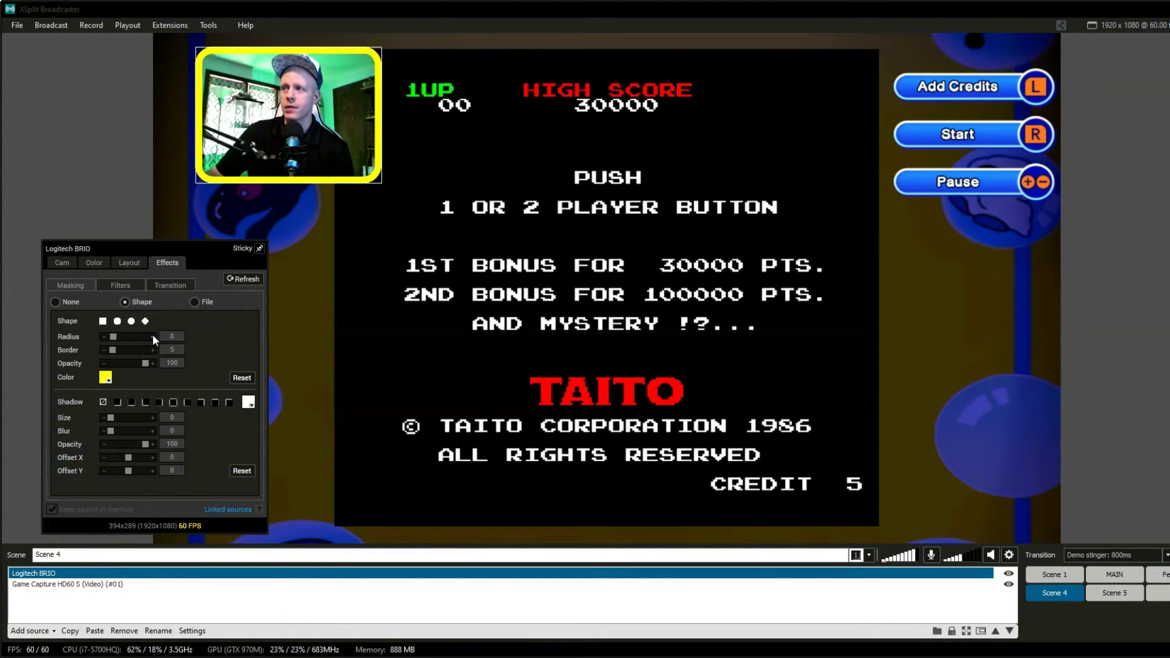
click(152, 336)
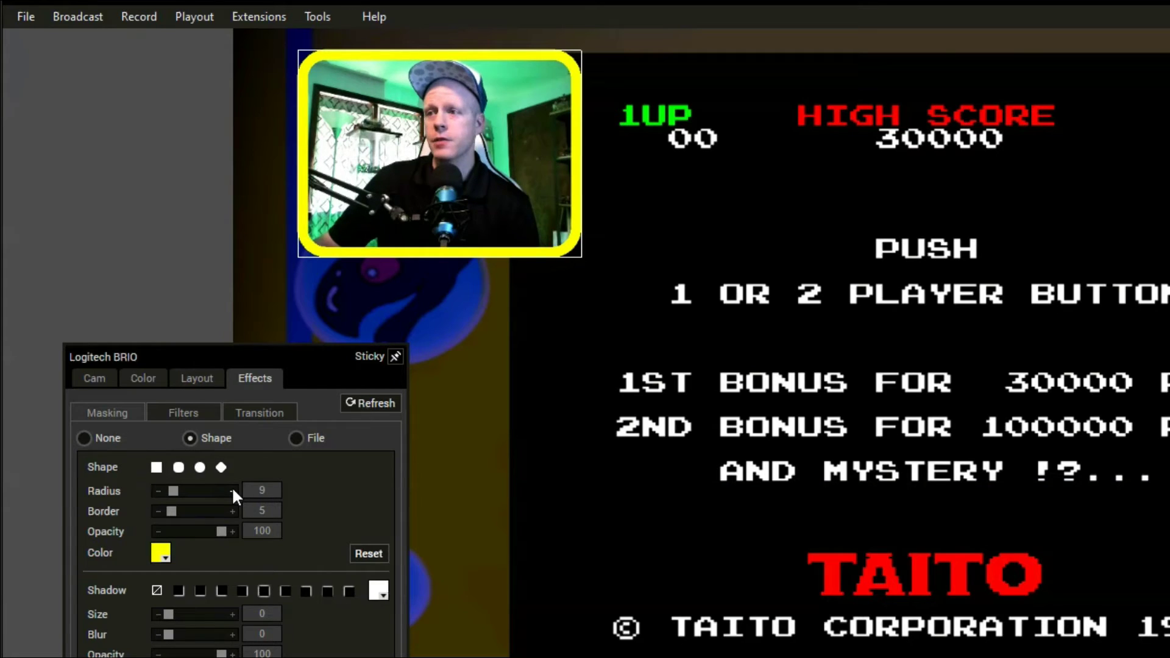
click(156, 511)
click(156, 511)
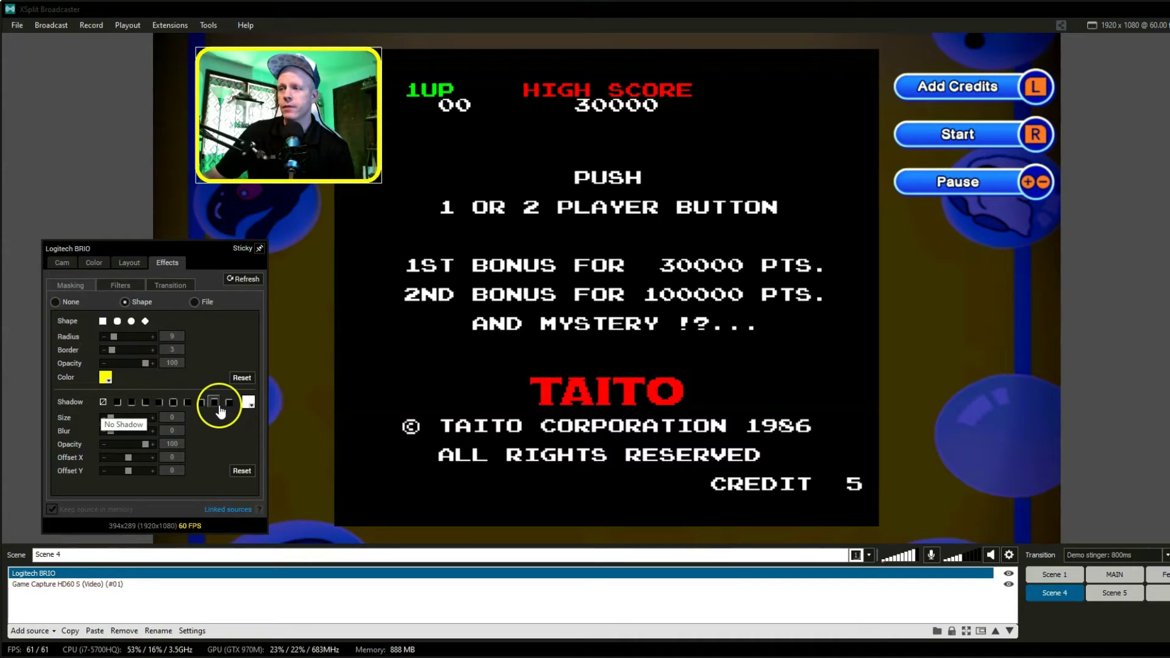
Add a bottom-right shadow to the webcam and set the shadow size to 5
click(116, 402)
click(125, 415)
click(115, 419)
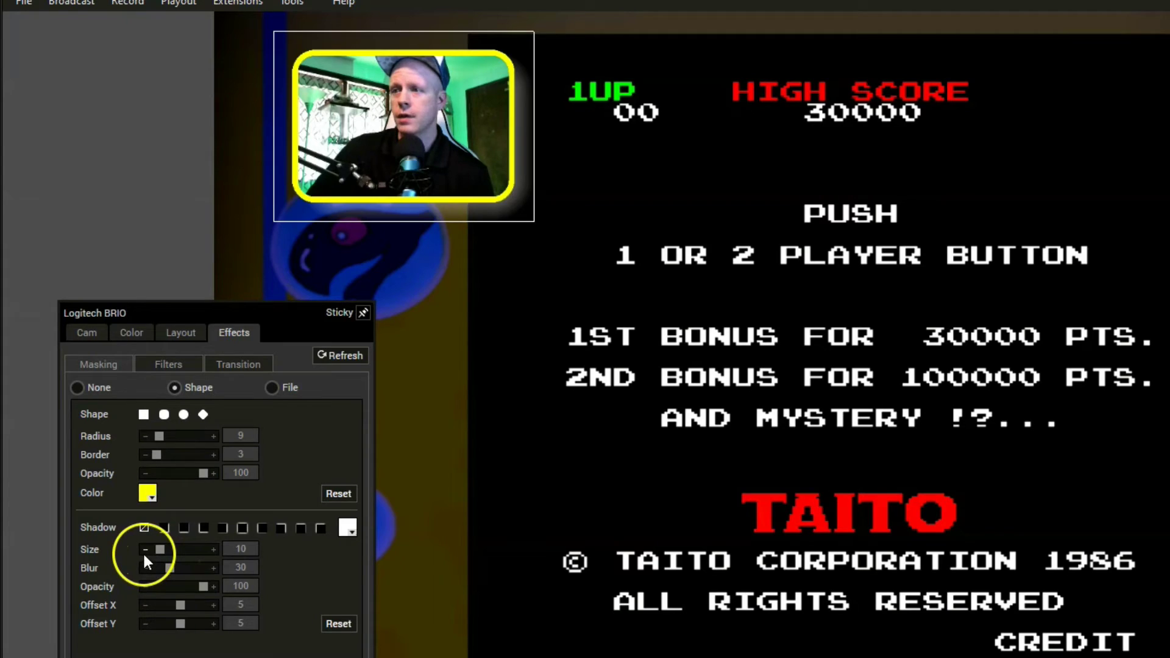
double_click(143, 547)
click(143, 547)
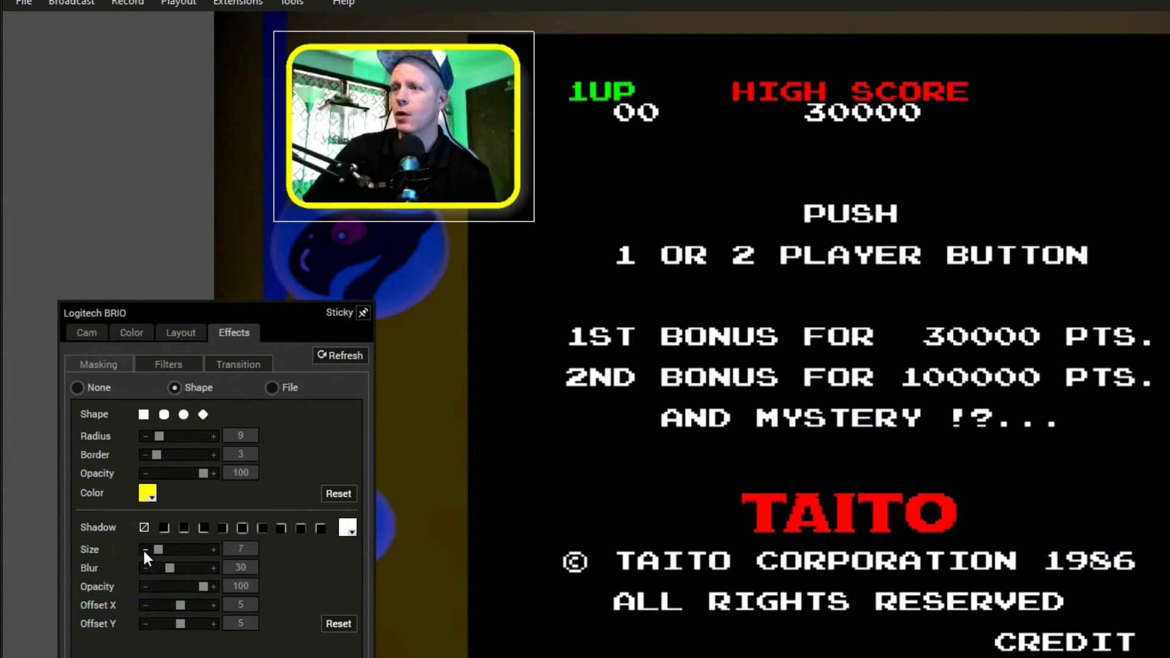
click(142, 547)
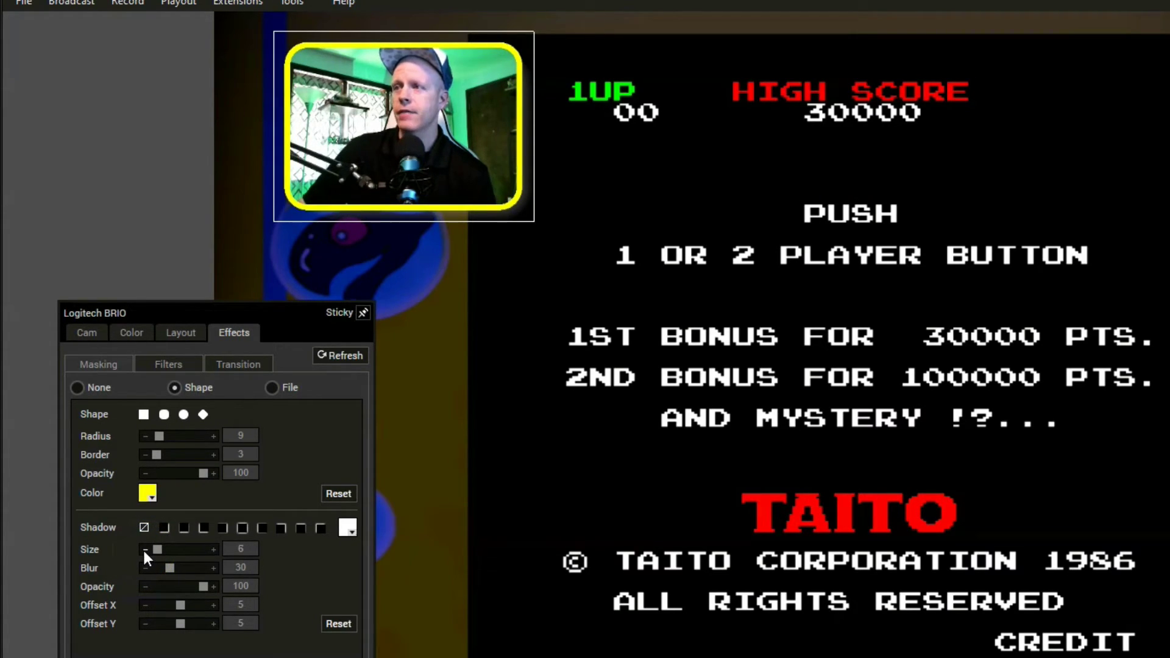
click(142, 547)
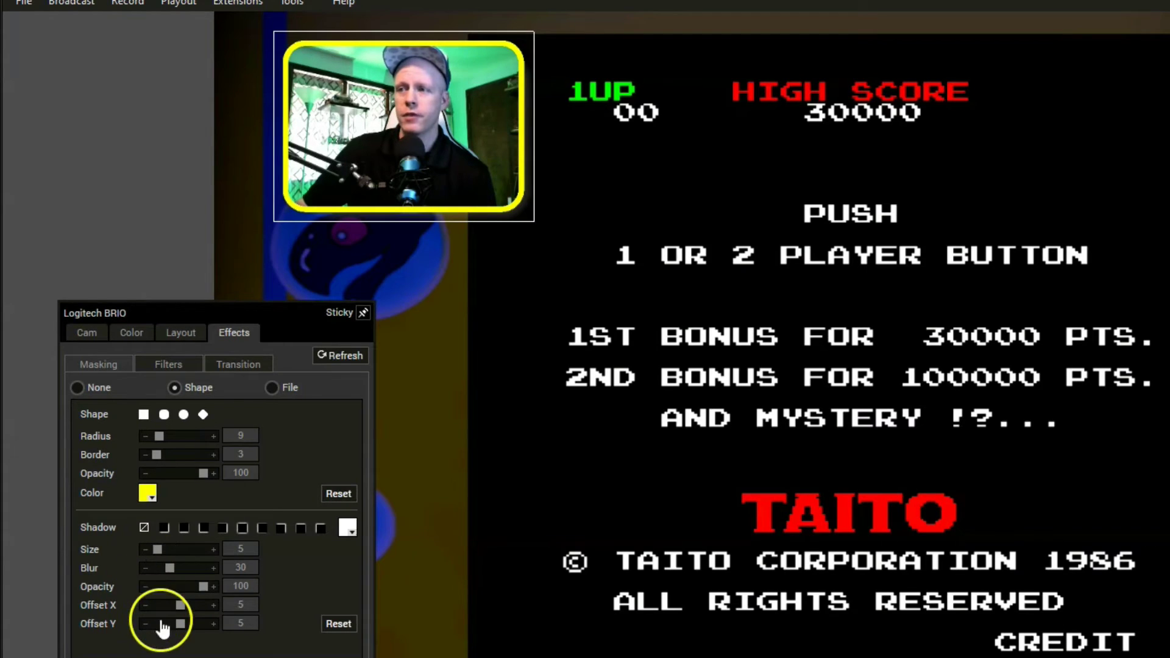
Change the webcam's shadow color to yellow and apply the centered shadow preset with no offset
click(348, 529)
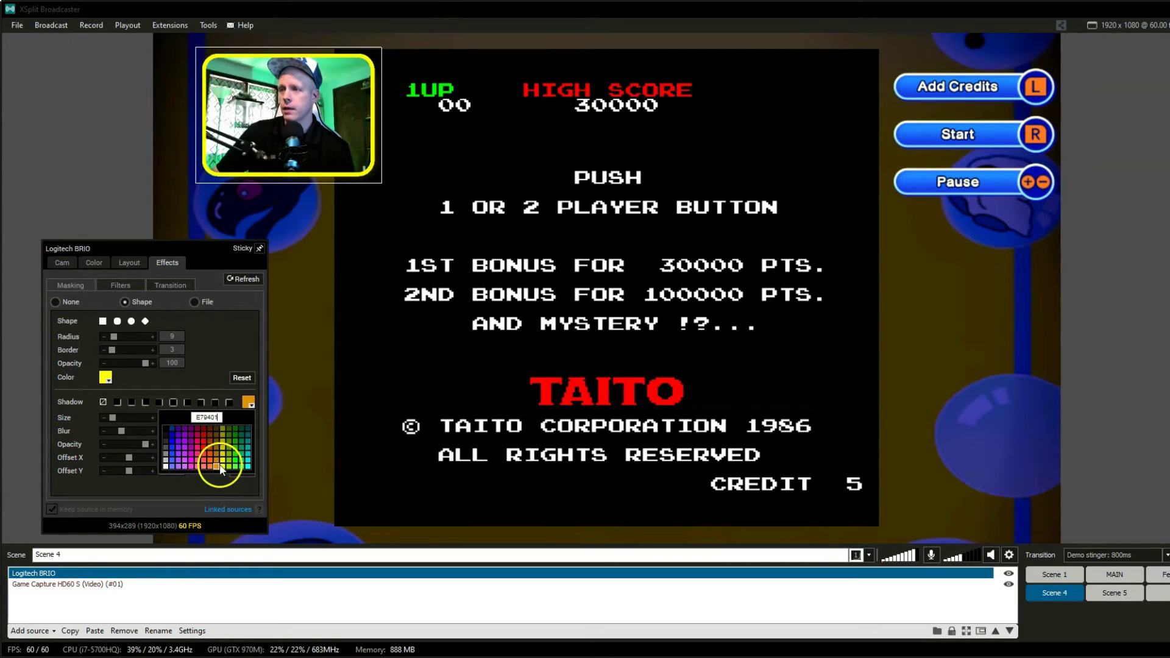
click(310, 614)
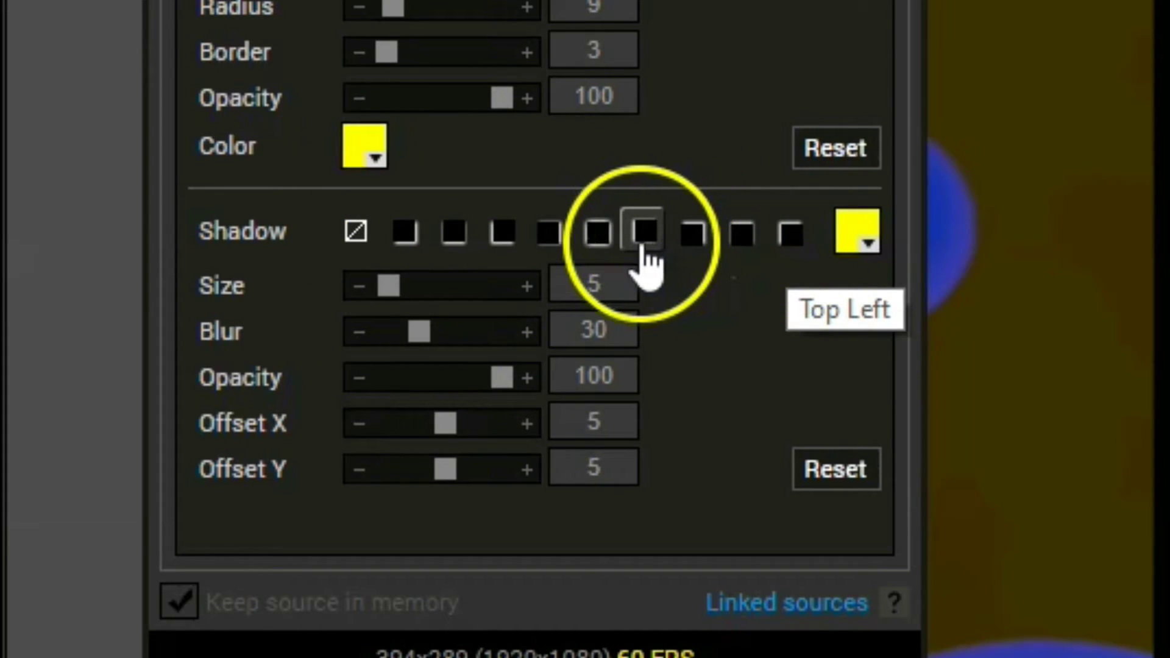
click(597, 234)
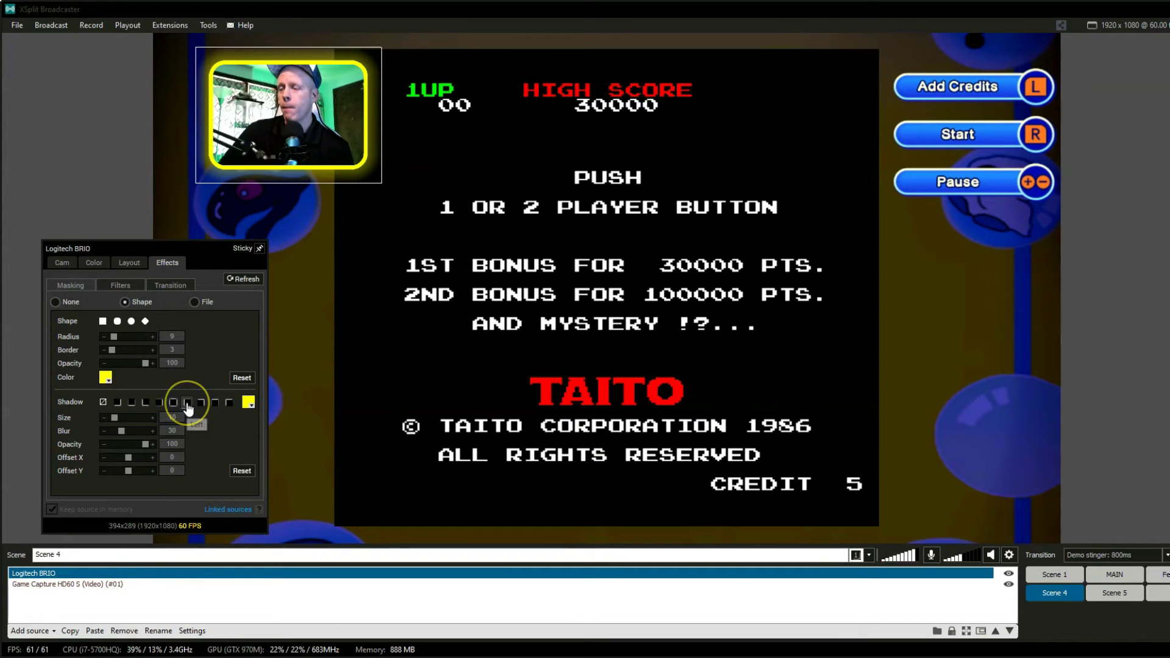
Try other shadow directions on the webcam, including bottom, and choose the top shadow preset
click(187, 403)
click(200, 405)
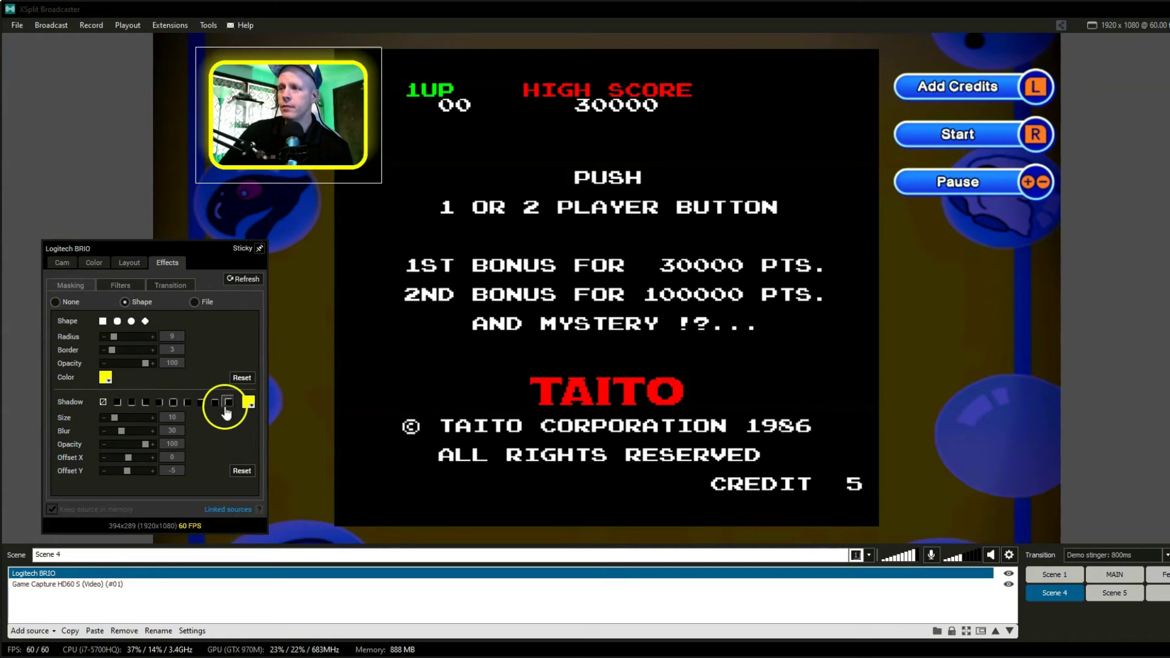
click(130, 407)
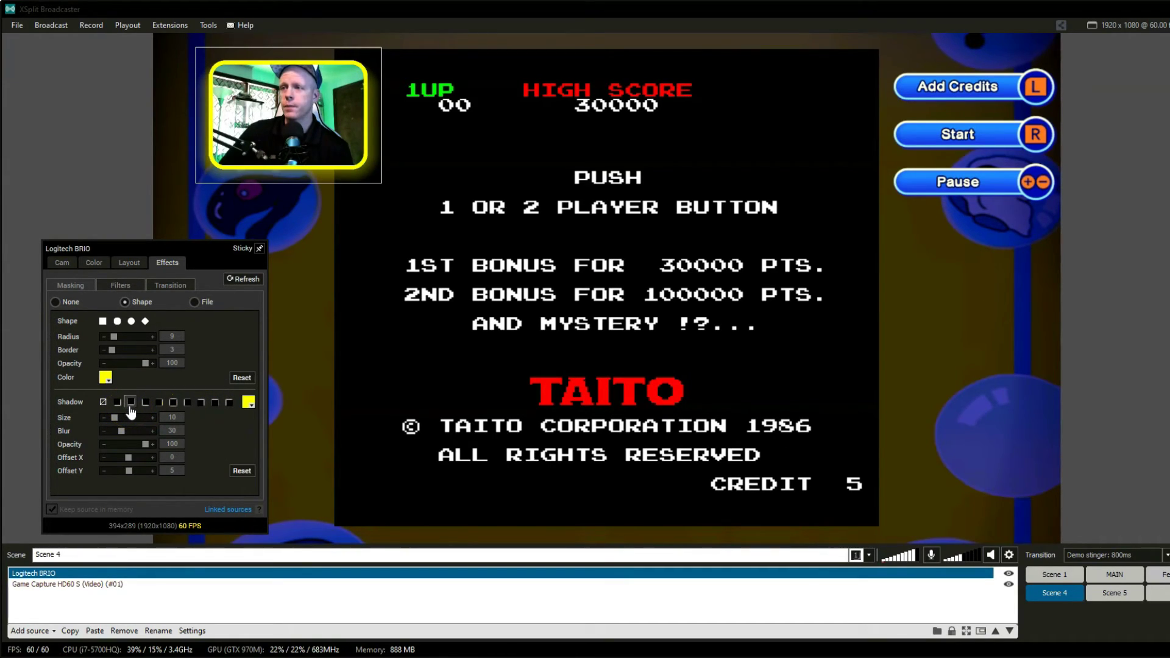
click(207, 409)
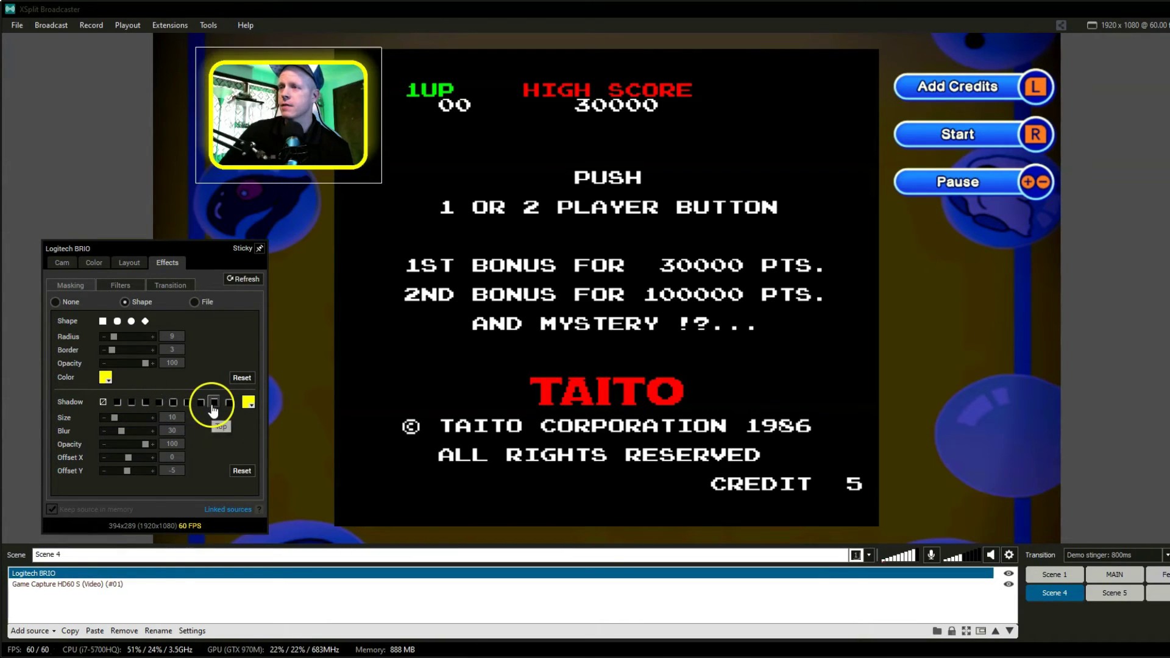
Set the webcam's shadow size to 8 and its border width to 2
click(104, 418)
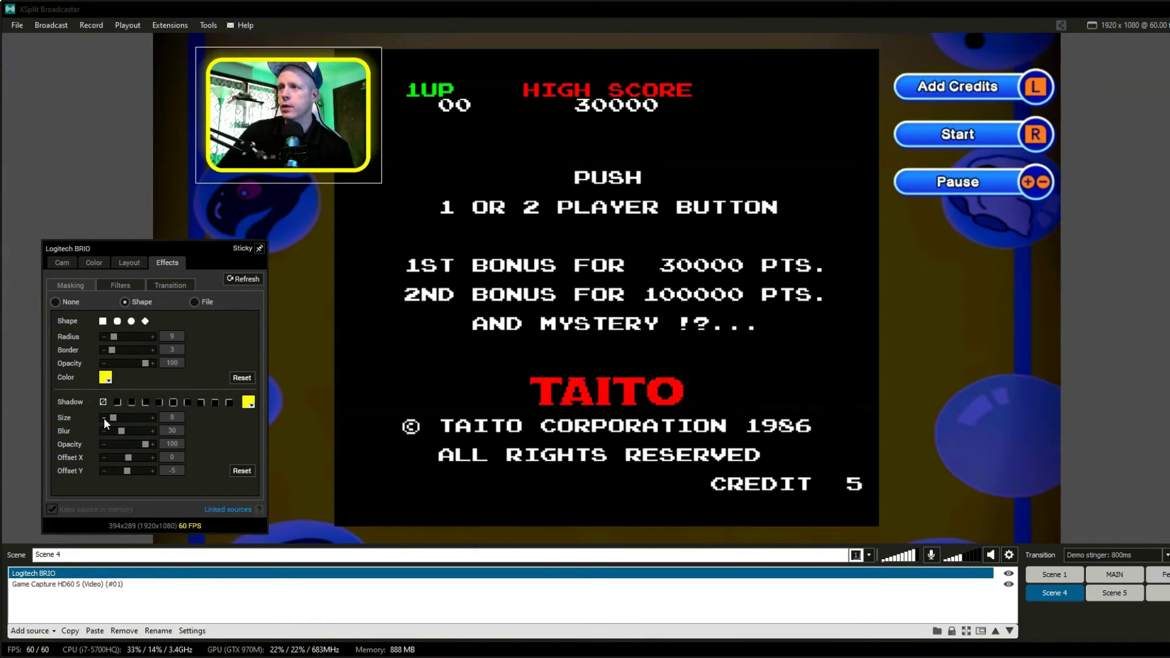
click(104, 348)
click(136, 419)
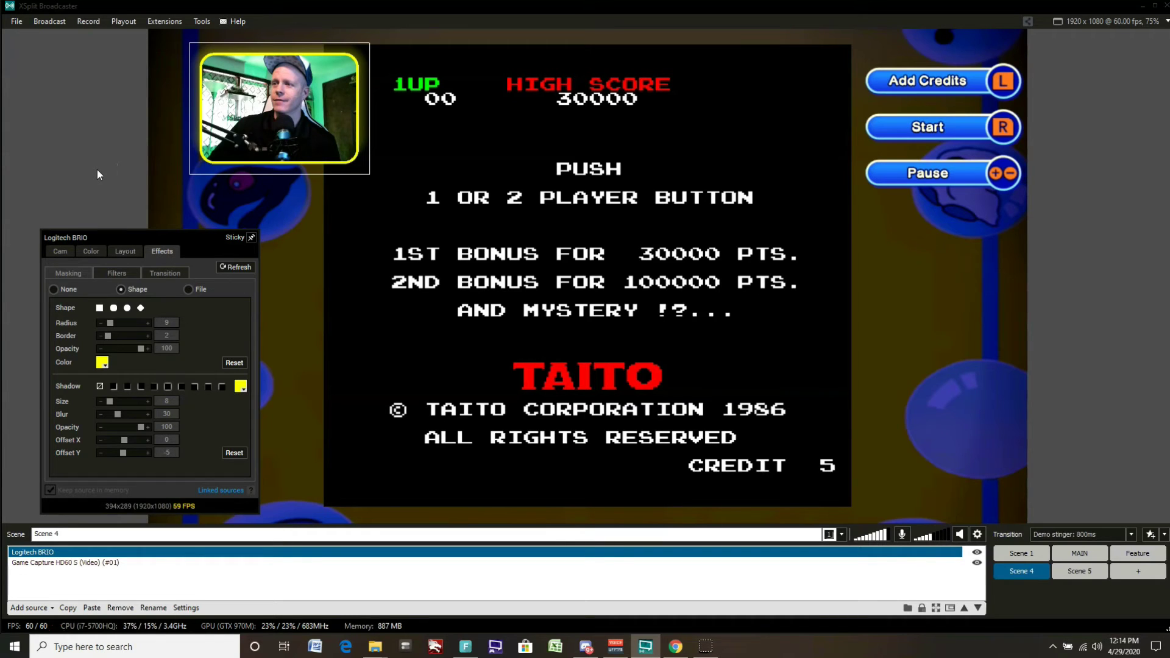
Close the webcam's source properties and move the webcam to the lower-left corner of the scene
click(98, 171)
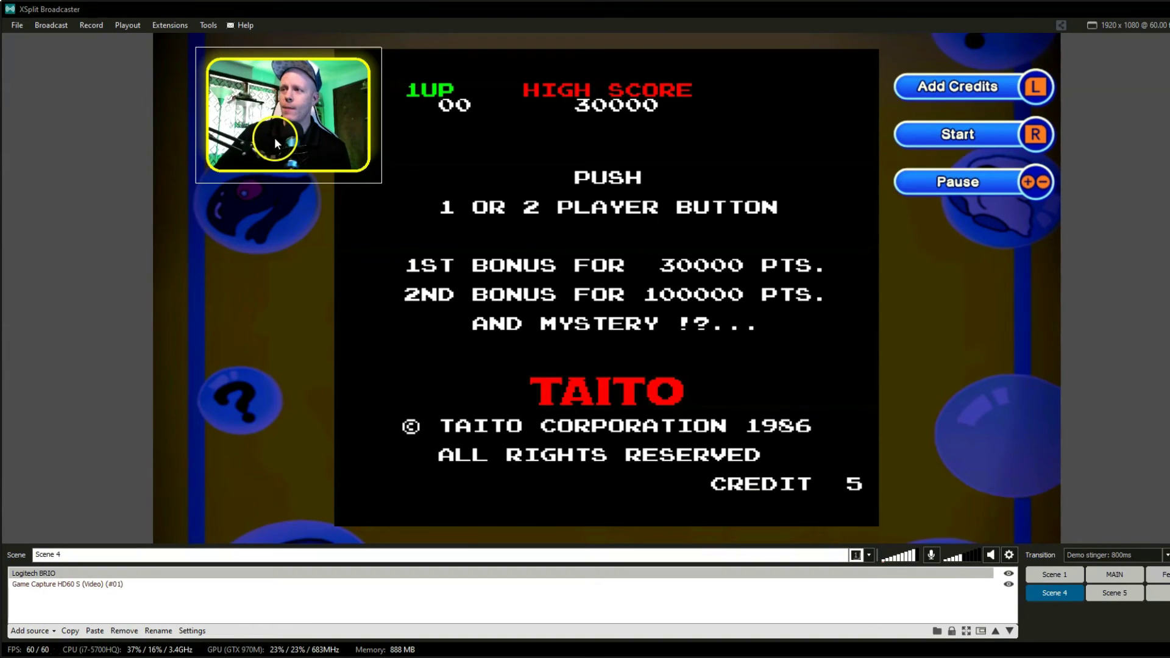
drag(275, 137, 242, 491)
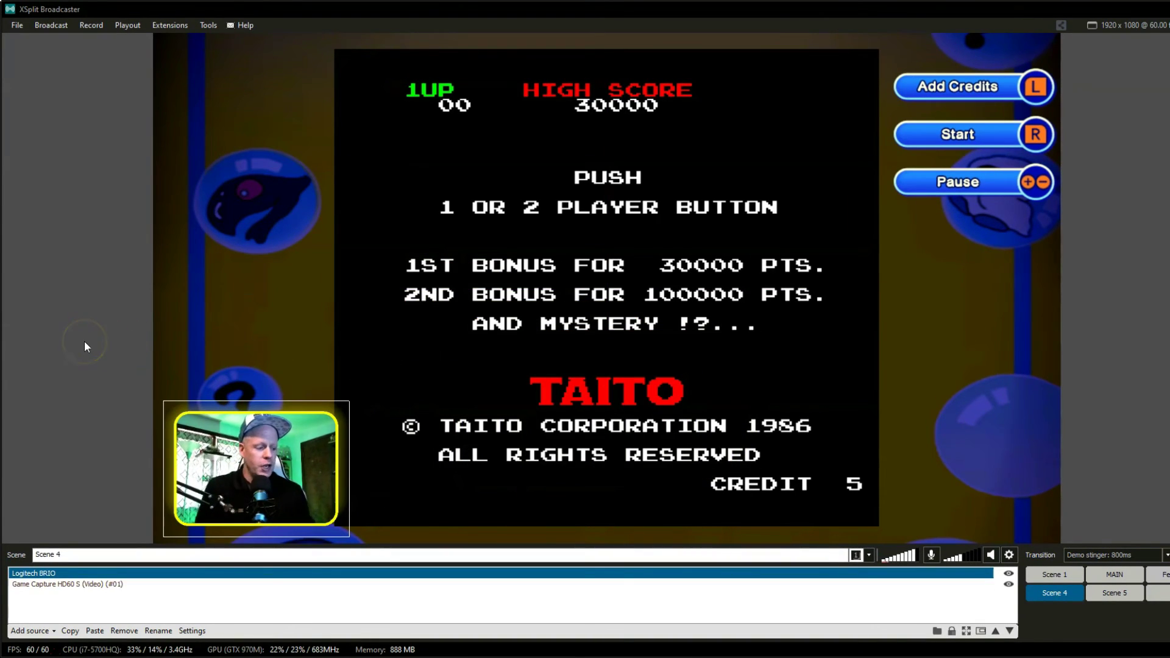